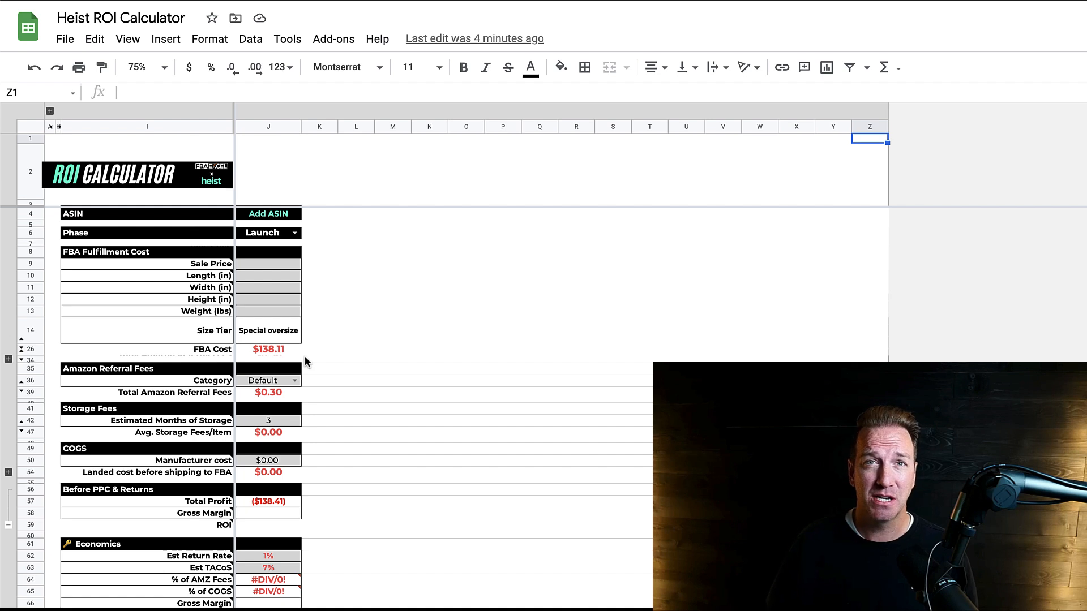
- Look through the available Amazon referral fee categories for the Category field
click(296, 378)
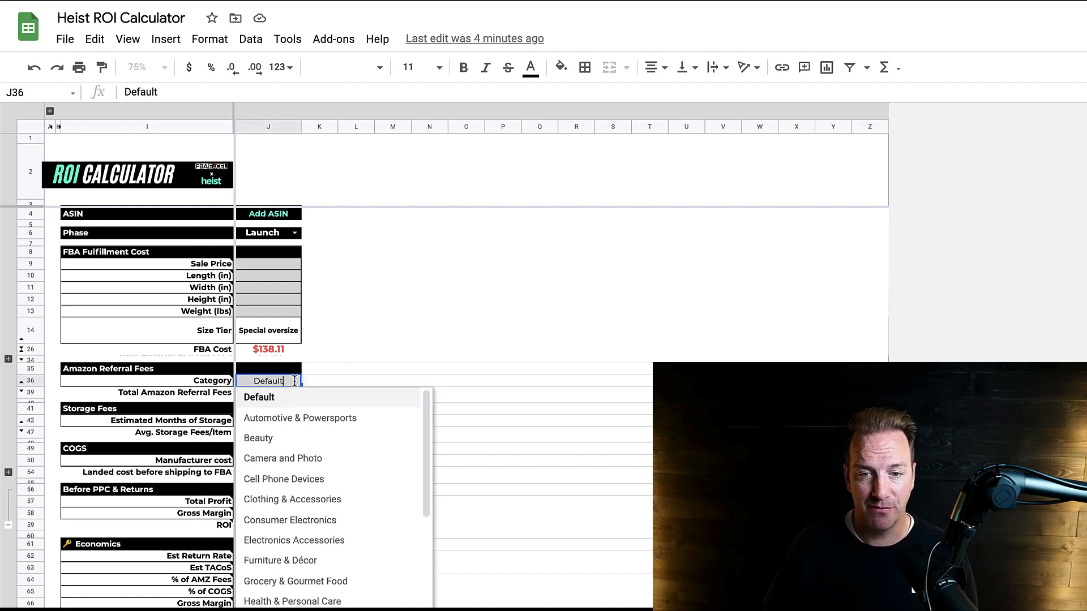
scroll(306, 468, down, 5)
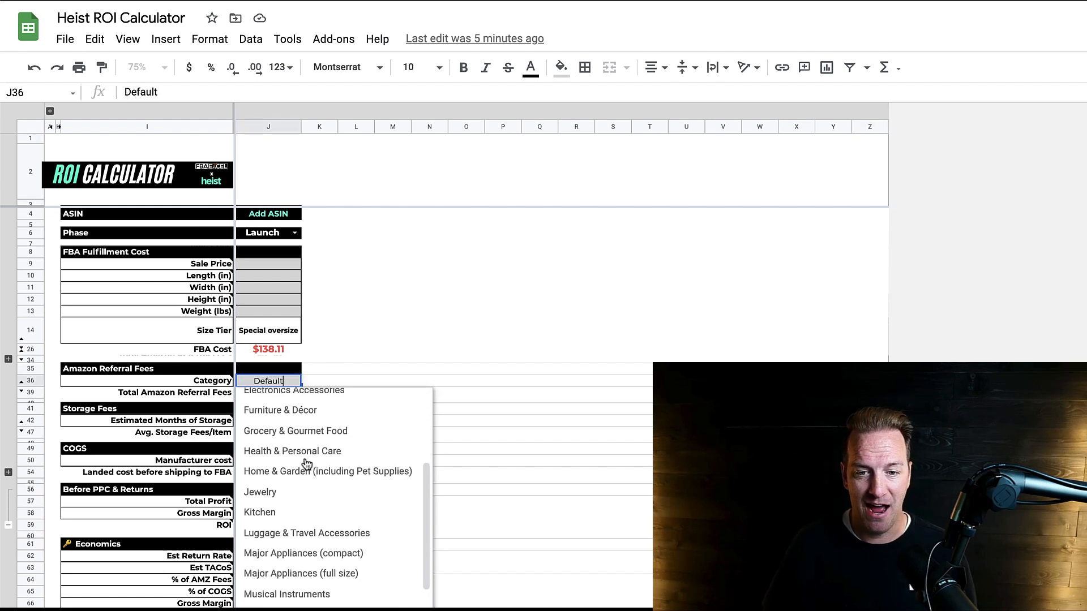
scroll(309, 463, up, 4)
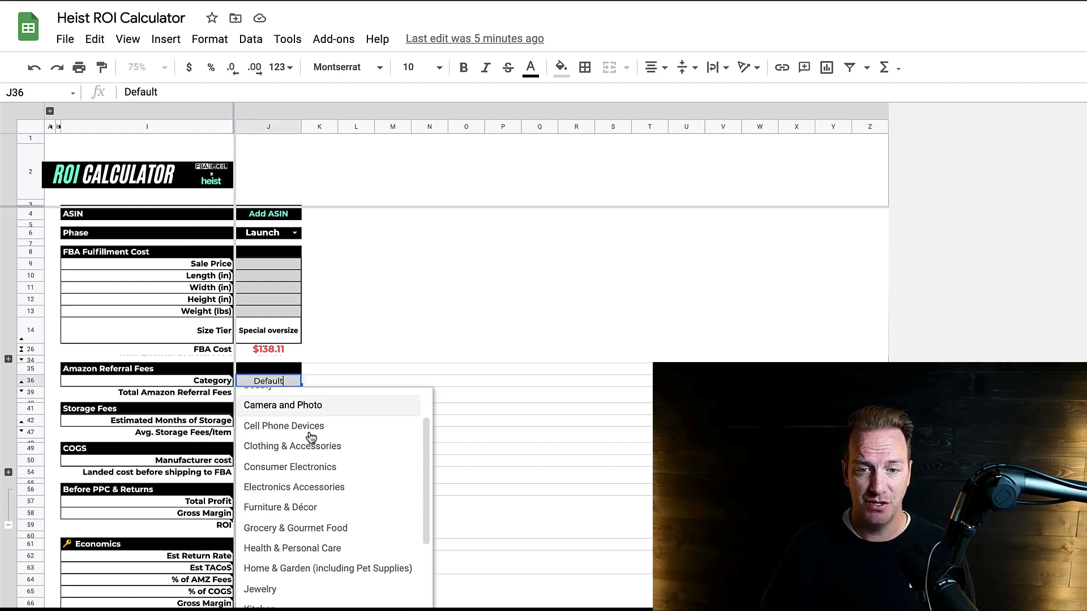
click(506, 382)
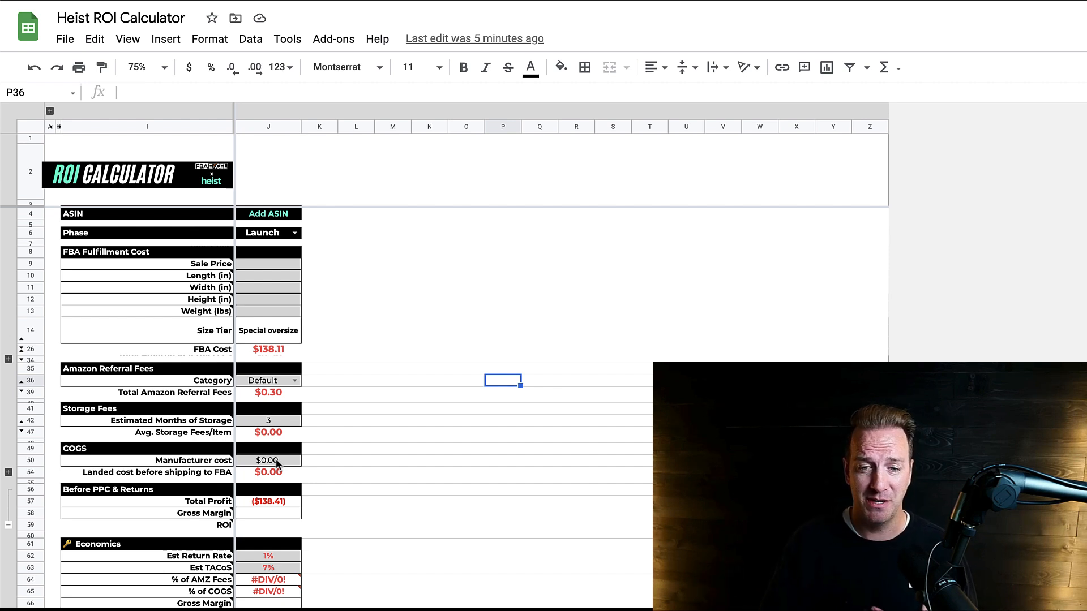
- Examine the COGS, Before PPC & Returns and Economics sections, including the return rate, TACoS and the note on Total Profit
click(324, 476)
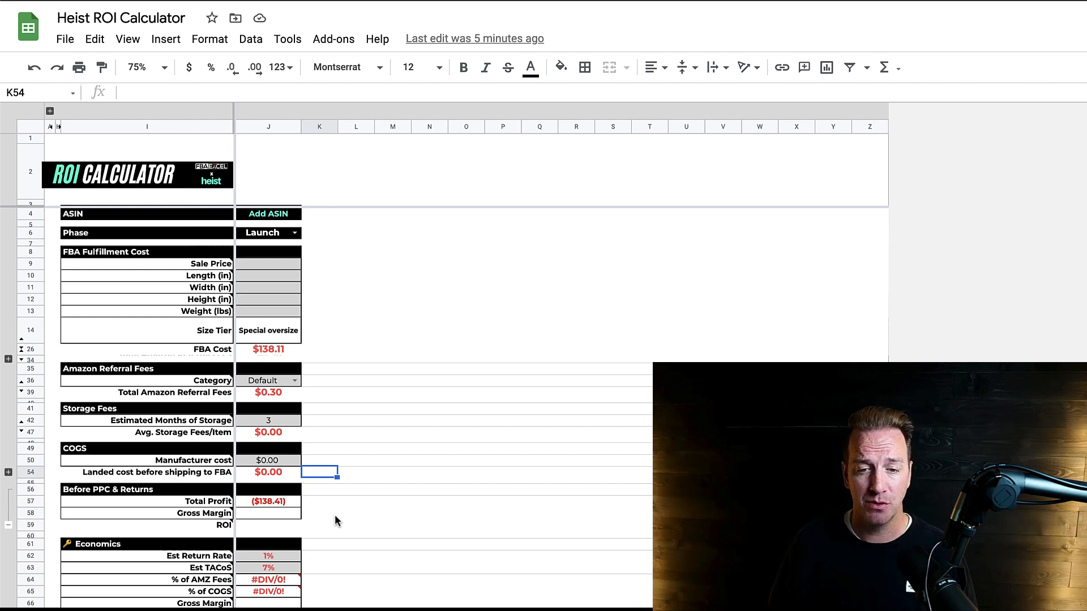
click(280, 557)
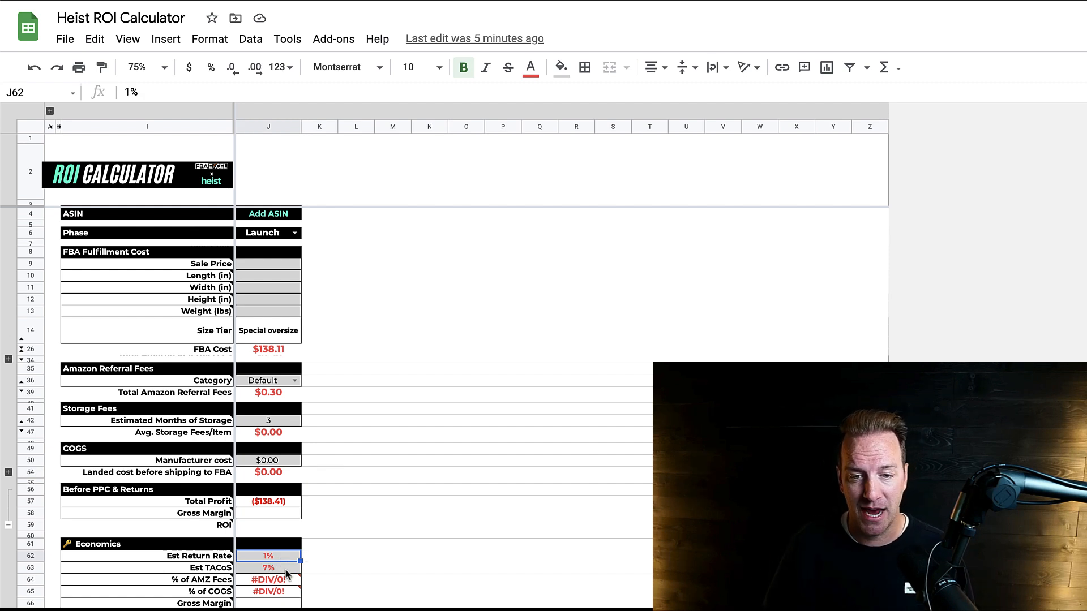
click(285, 570)
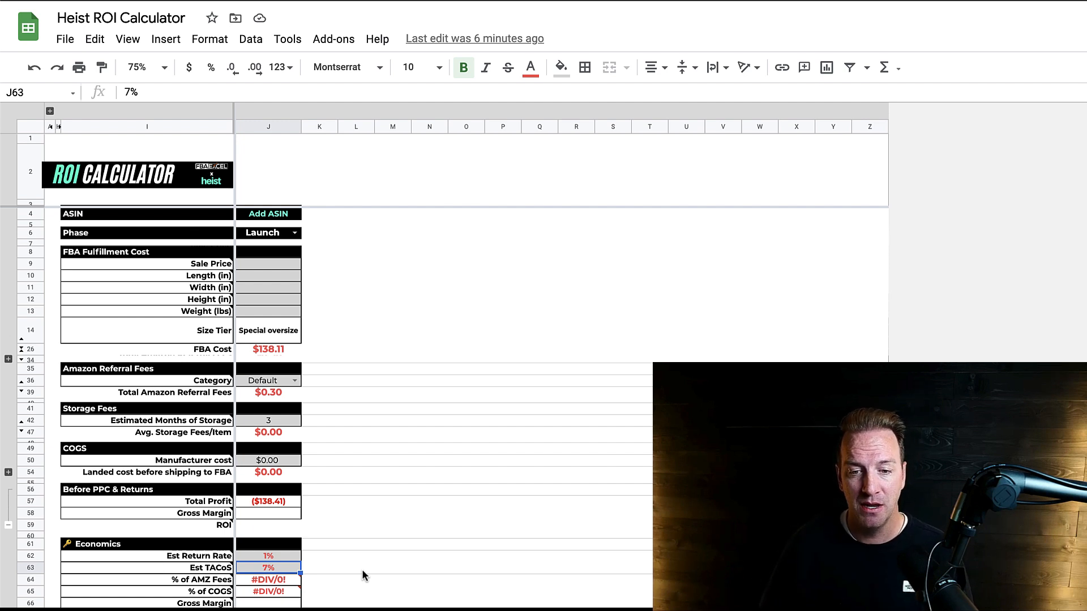
scroll(362, 569, down, 1)
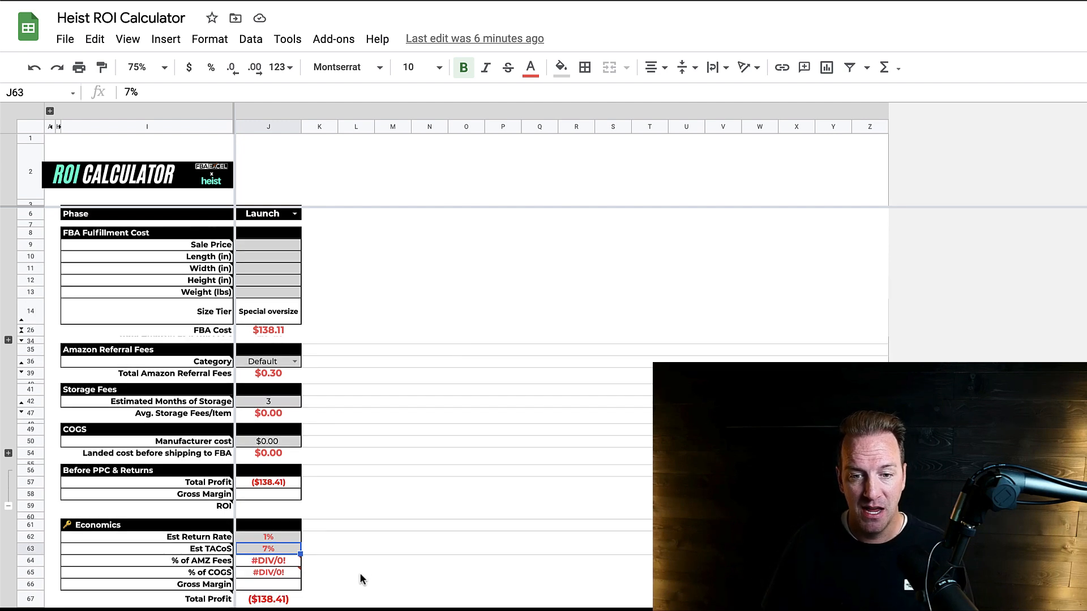
scroll(303, 604, down, 1)
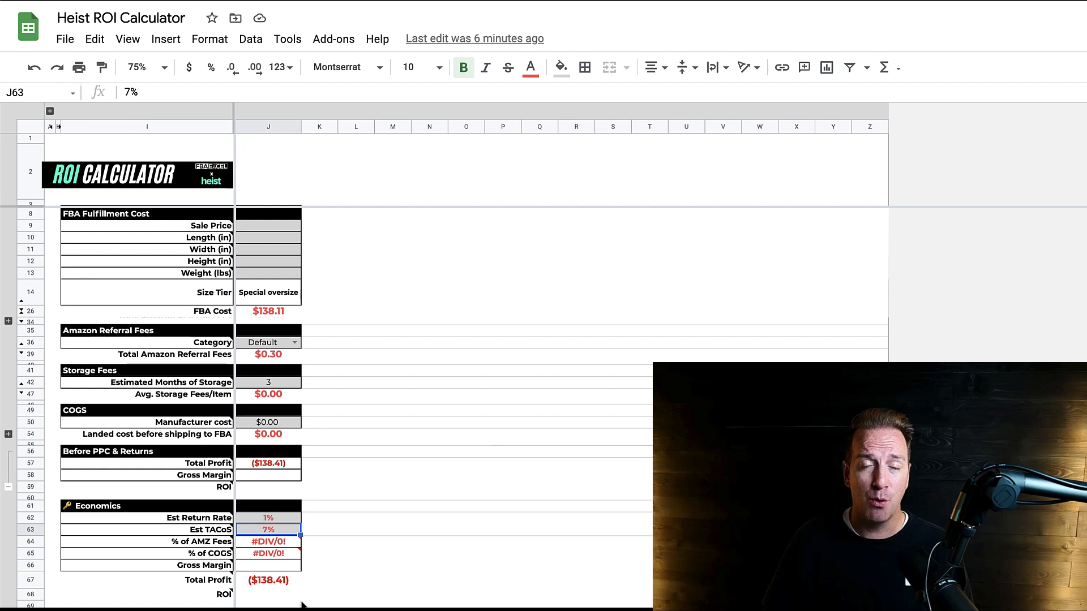
scroll(303, 605, down, 1)
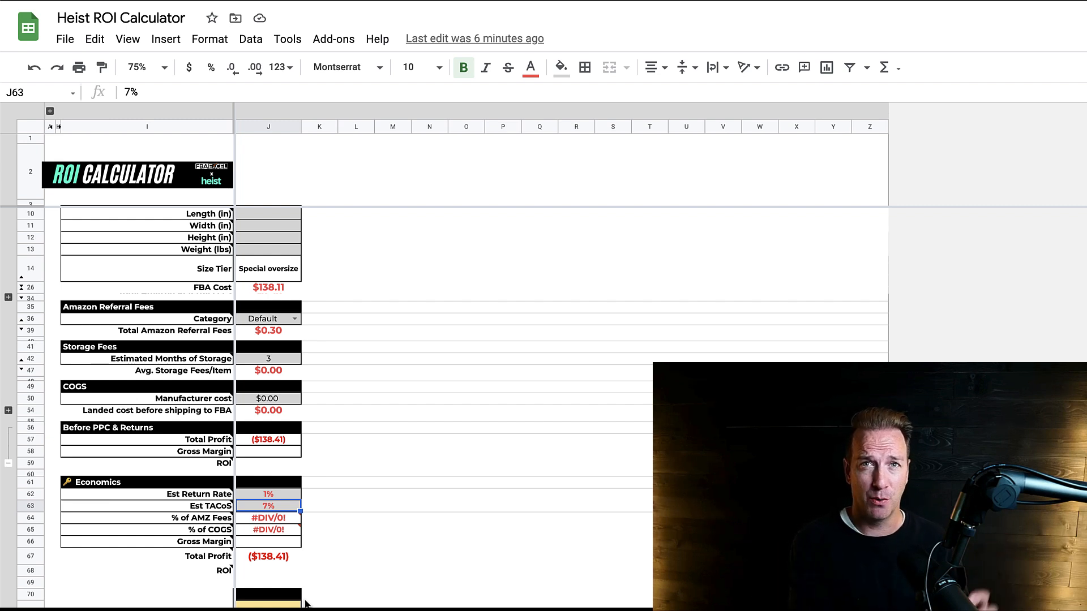
scroll(364, 415, up, 2)
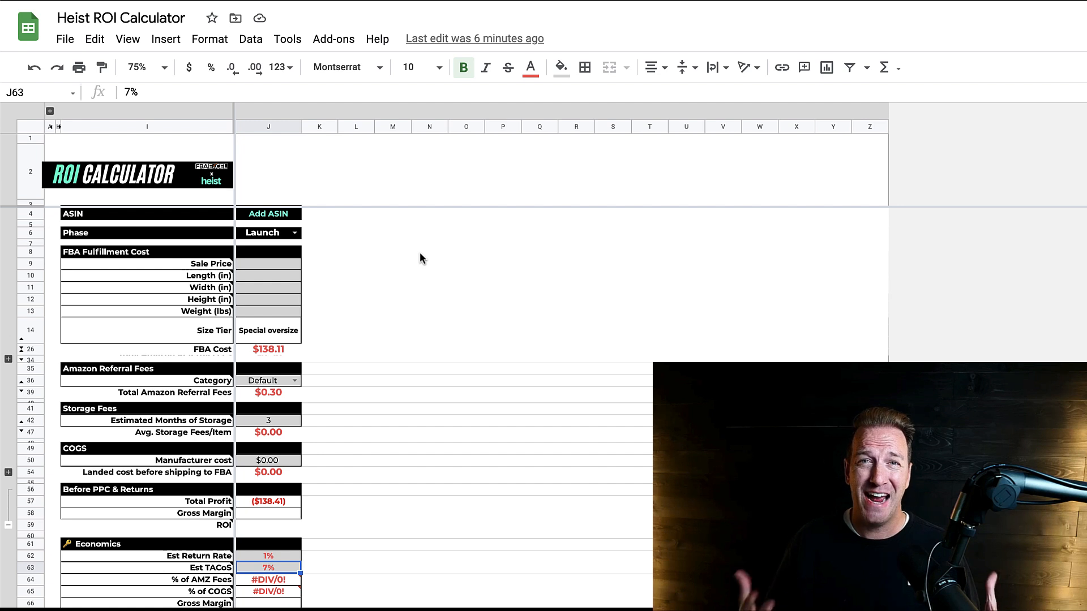
mouse_move(195, 504)
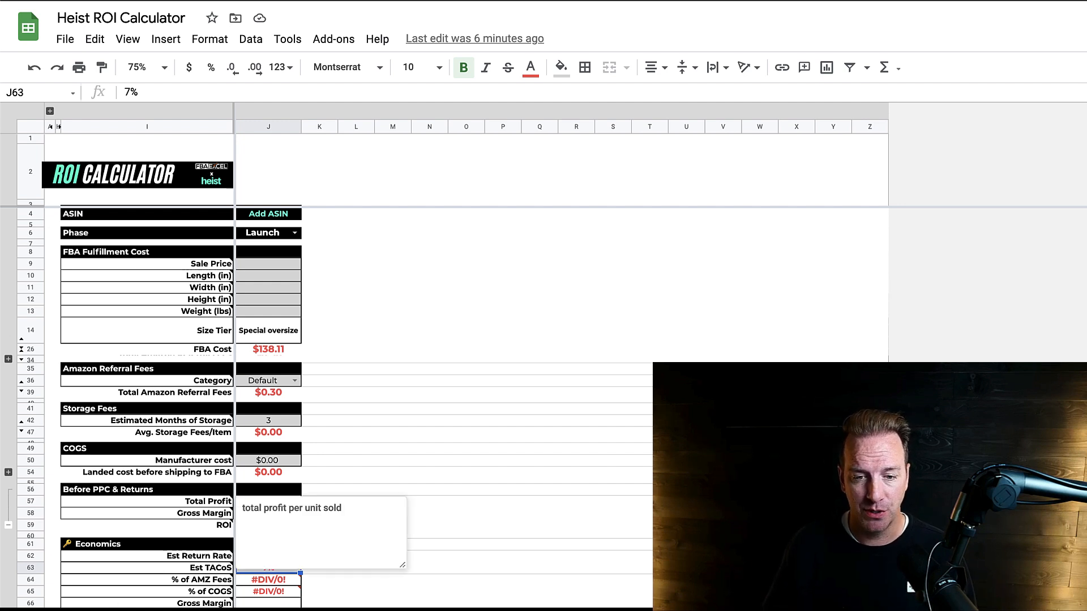
mouse_move(195, 605)
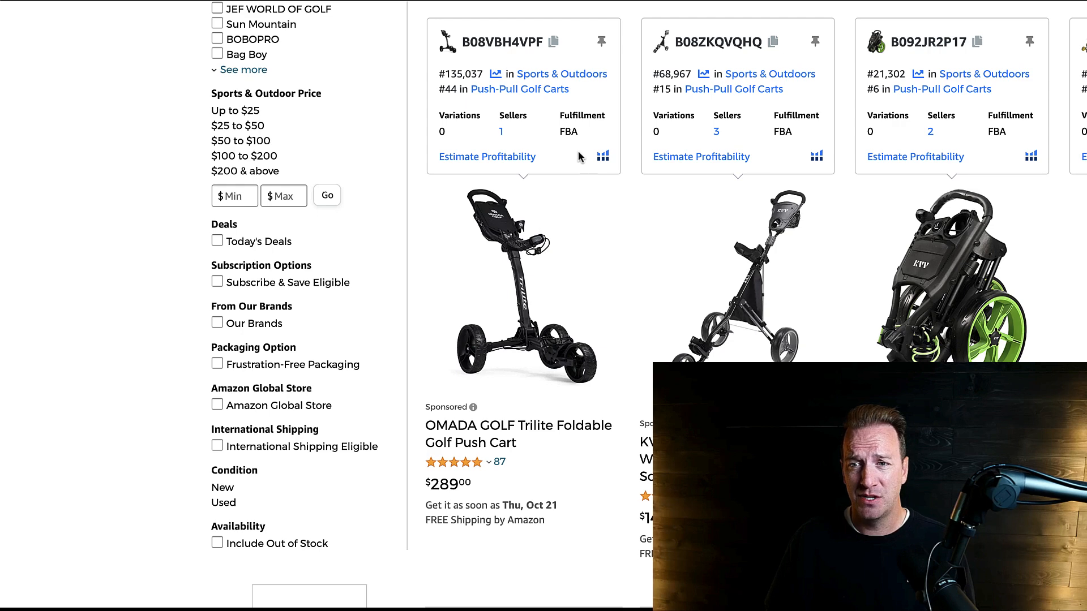
- Open the profitability estimate for the OMADA GOLF Trilite push cart and copy the product's length
click(521, 157)
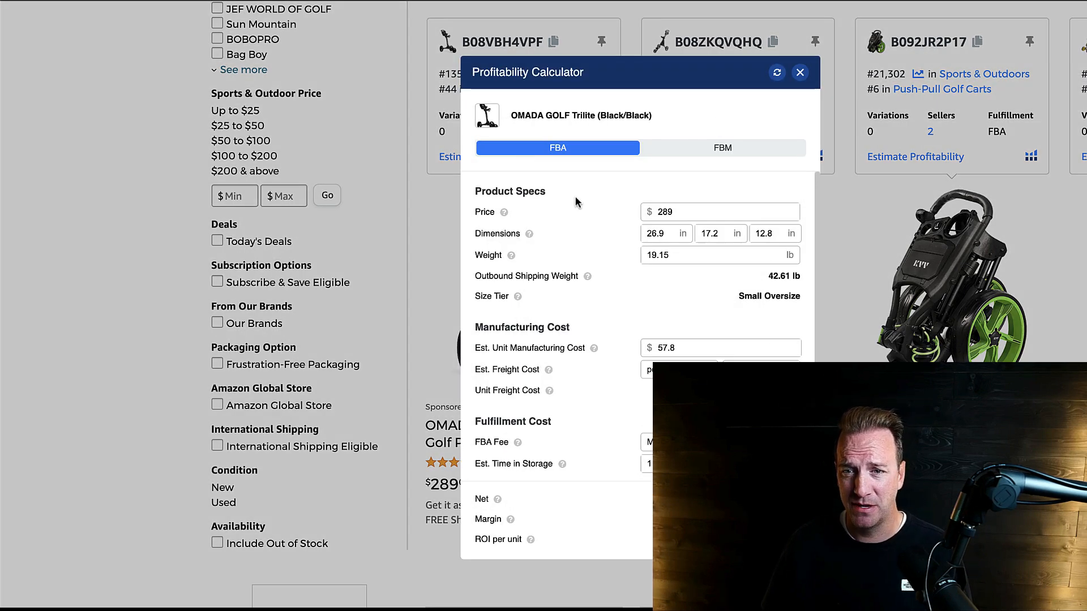
double_click(641, 233)
key(super+c)
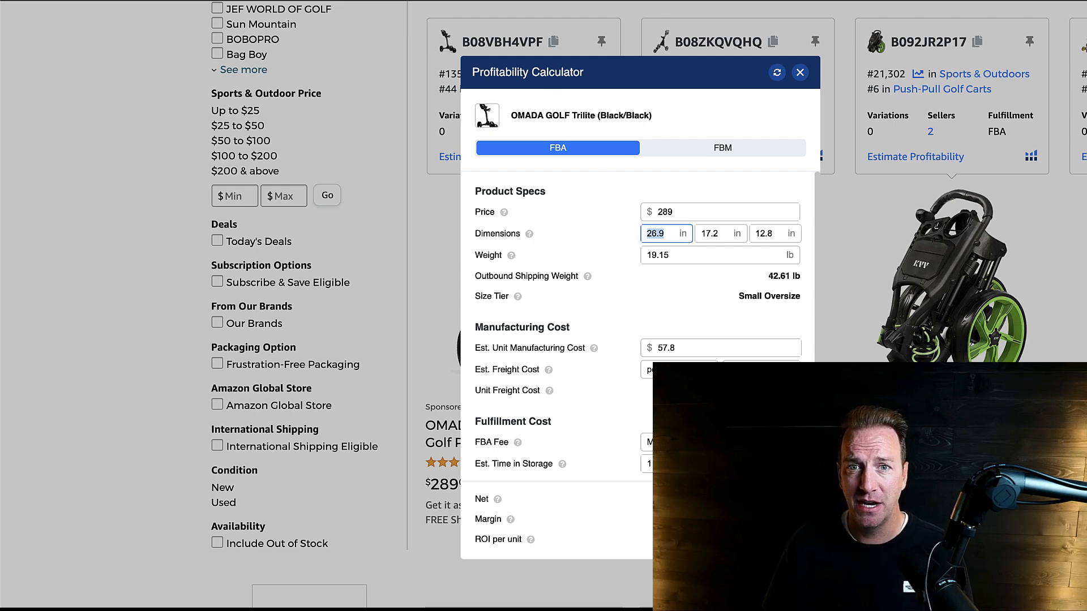
- Switch to the Heist ROI Calculator sheet and enter length 26.9, width 17.2, height 12.8 and weight 19.15
key(ctrl+Tab)
key(super+v)
click(270, 288)
text(17.2)
key(Return)
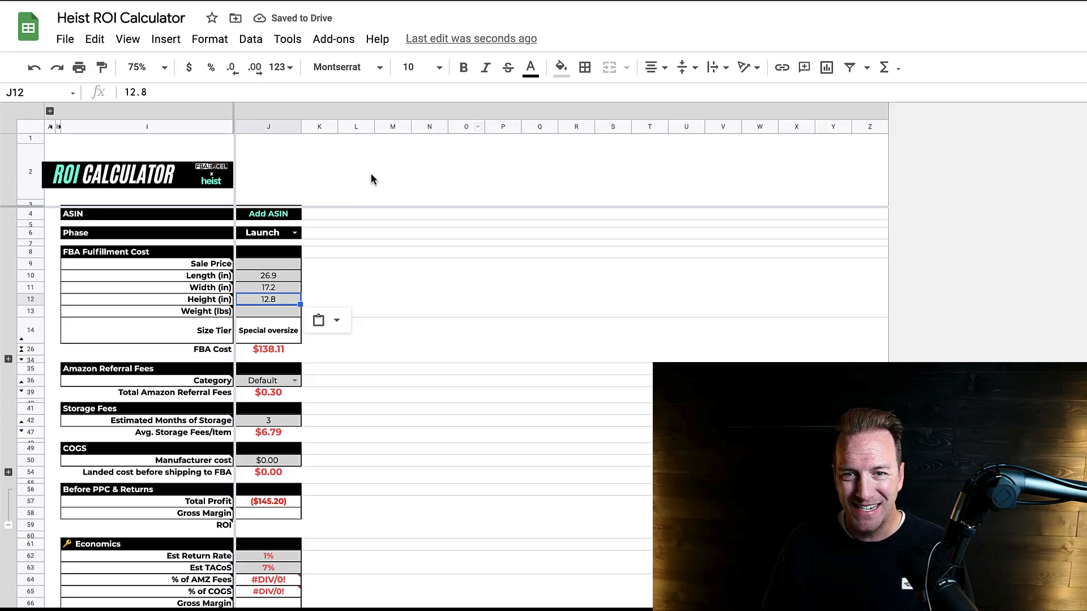
click(262, 308)
text(19.15)
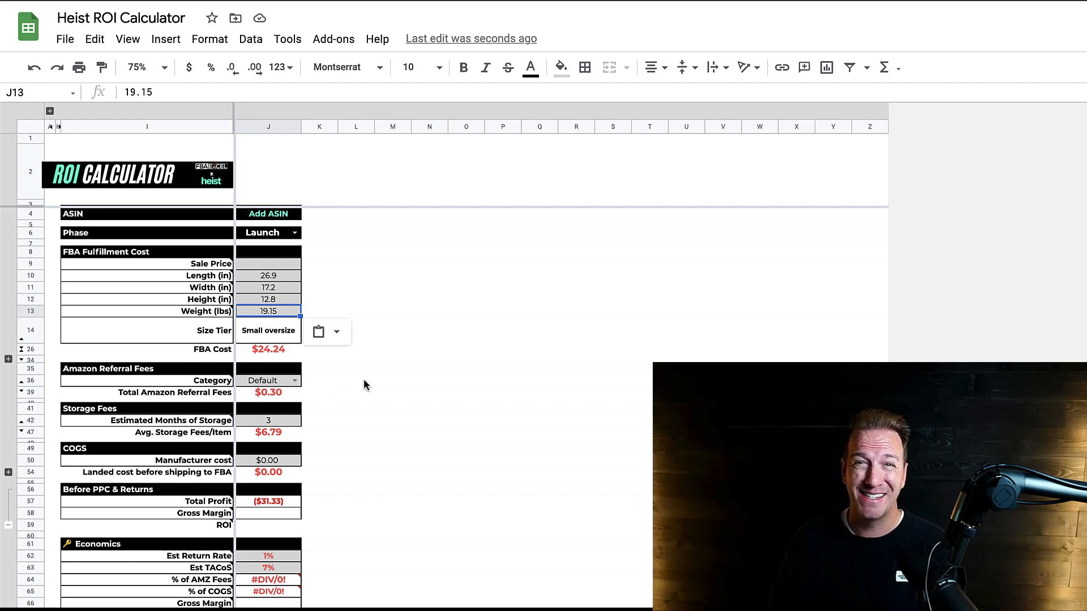
click(502, 264)
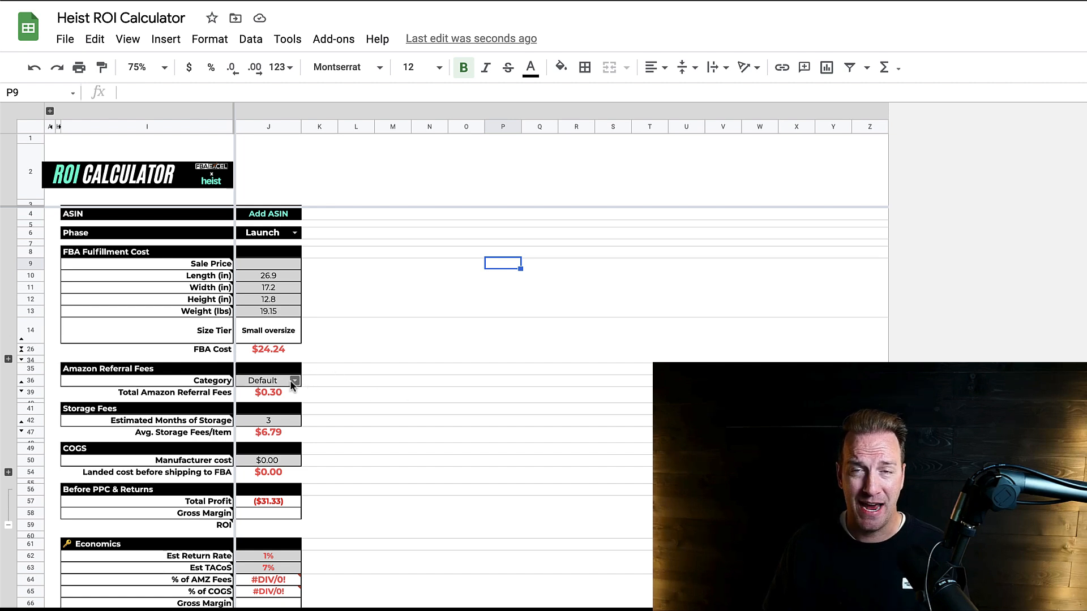
- Switch to Alibaba's golf push cart results and compare the supplier prices of similar carts
scroll(322, 390, down, 1)
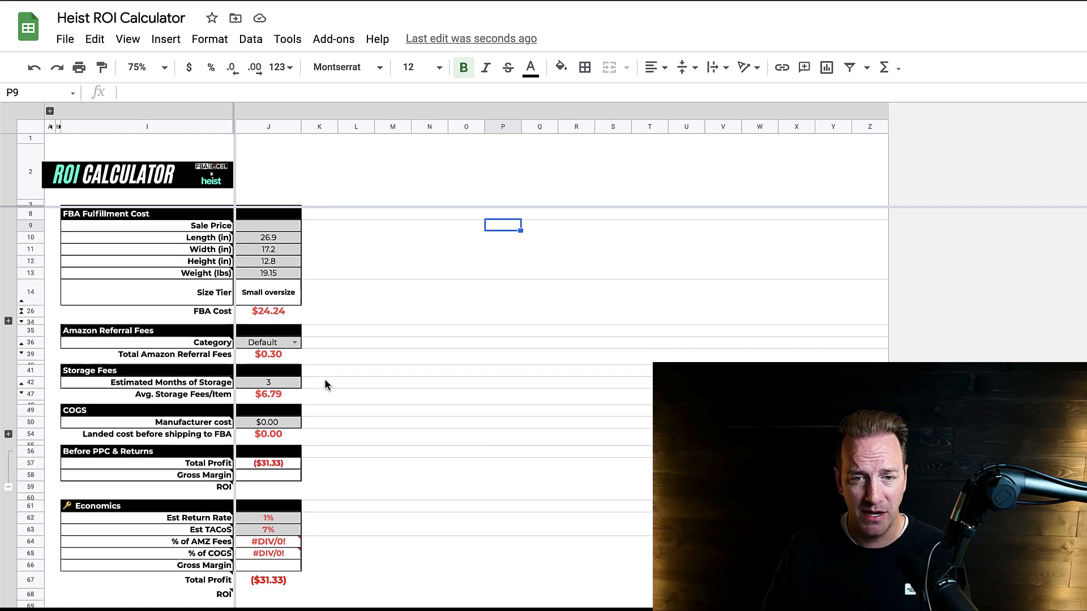
scroll(324, 385, down, 1)
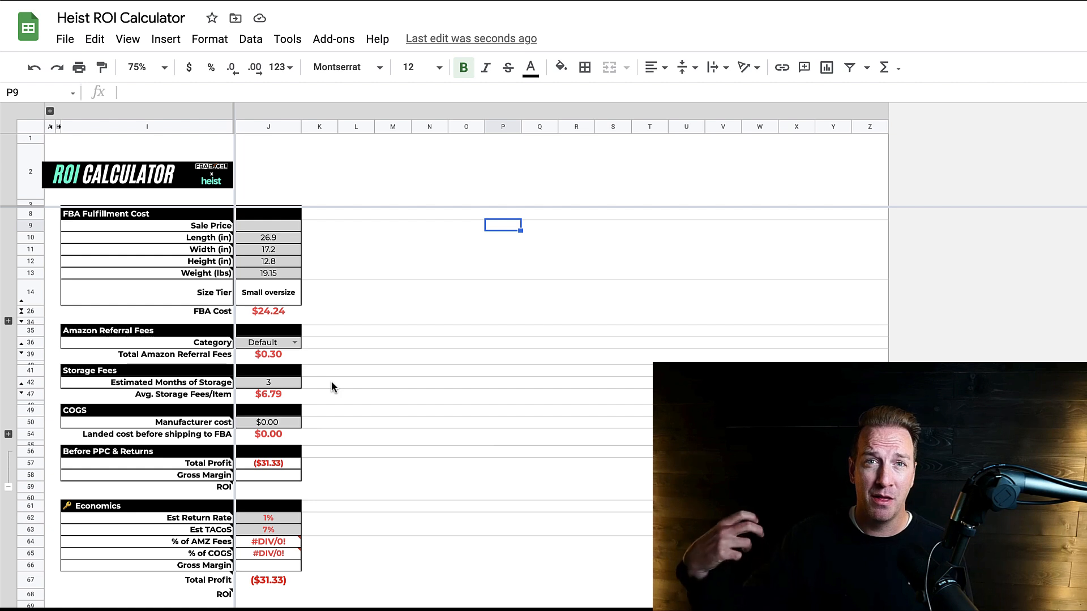
click(371, 394)
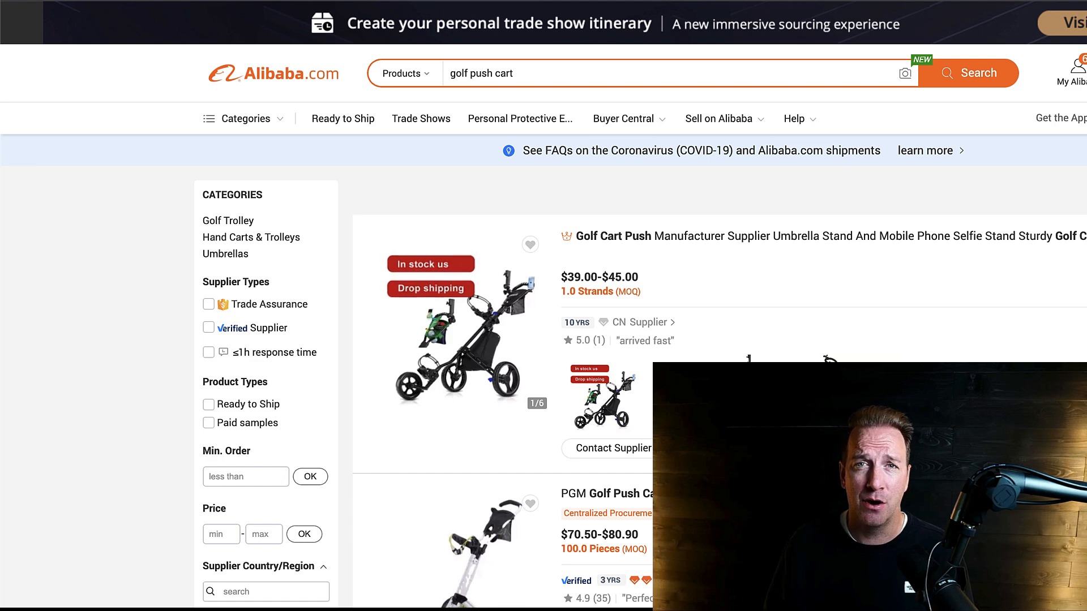
scroll(544, 306, down, 2)
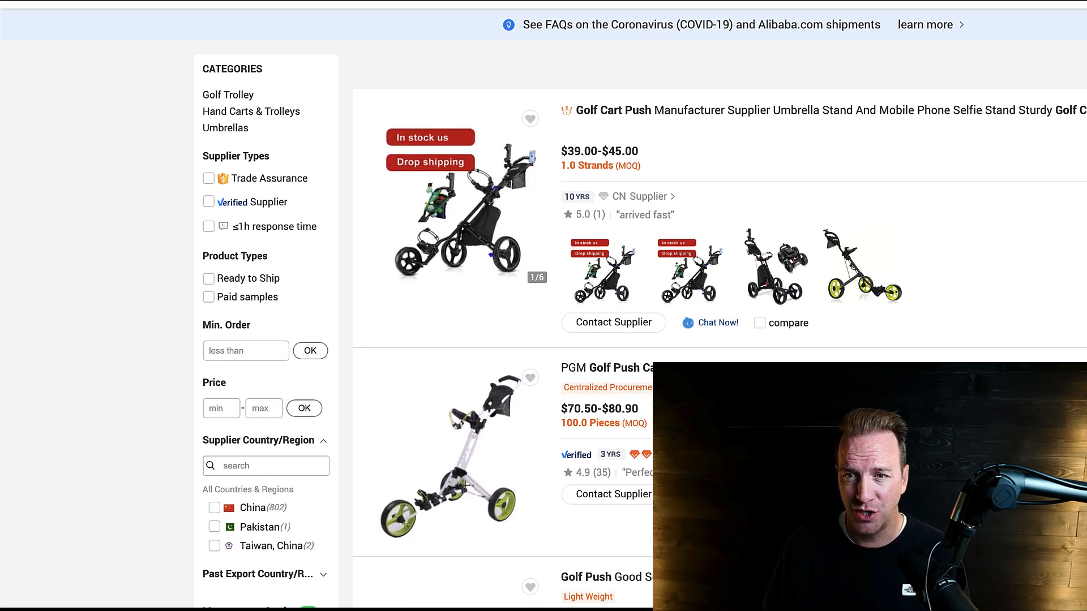
scroll(543, 306, down, 3)
scroll(543, 306, down, 2)
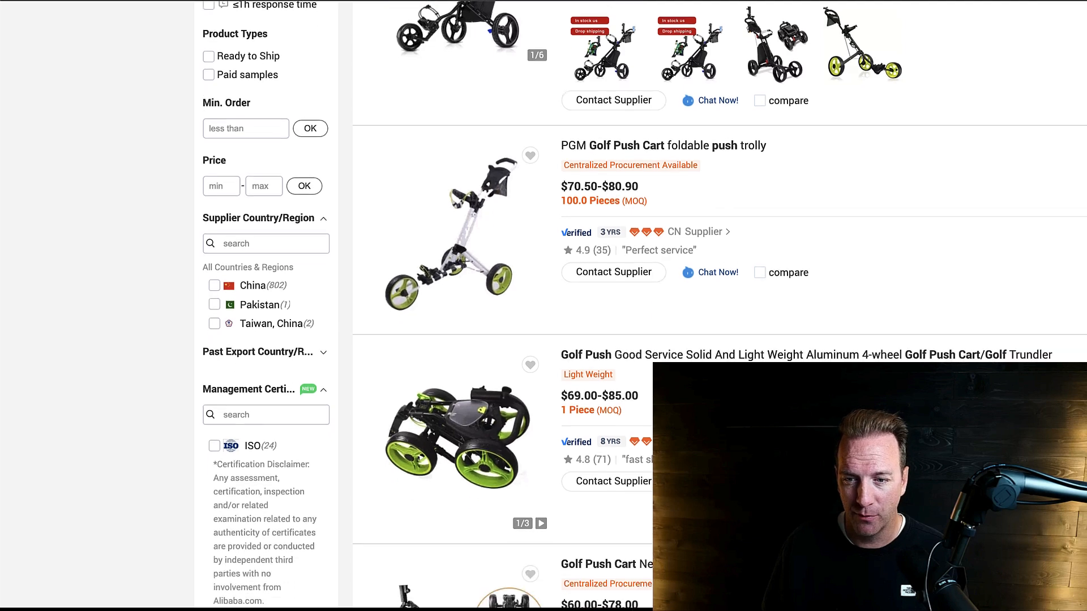
scroll(543, 306, down, 4)
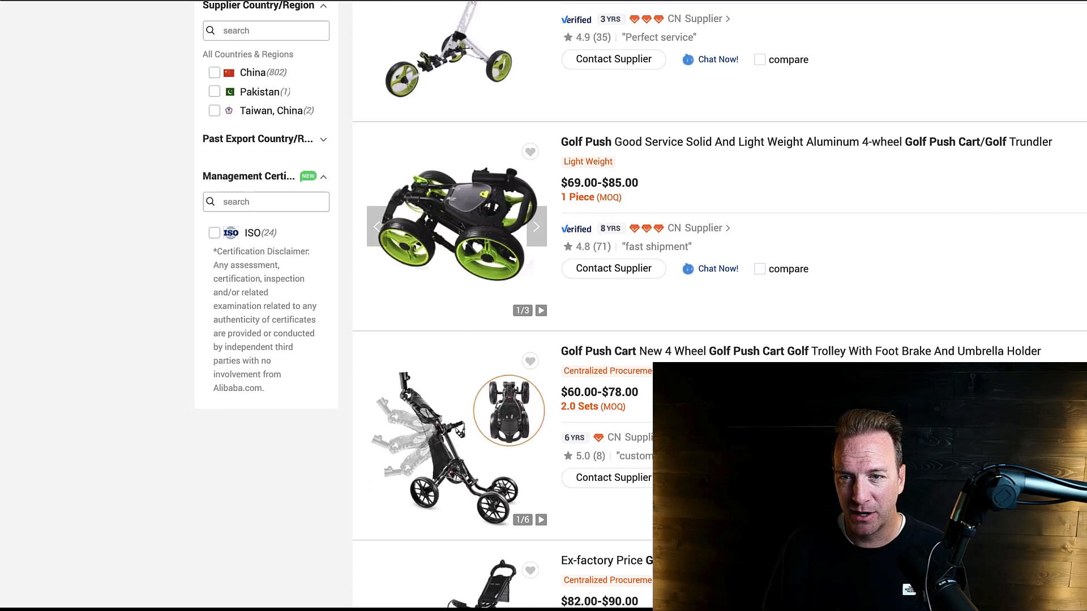
scroll(543, 306, down, 6)
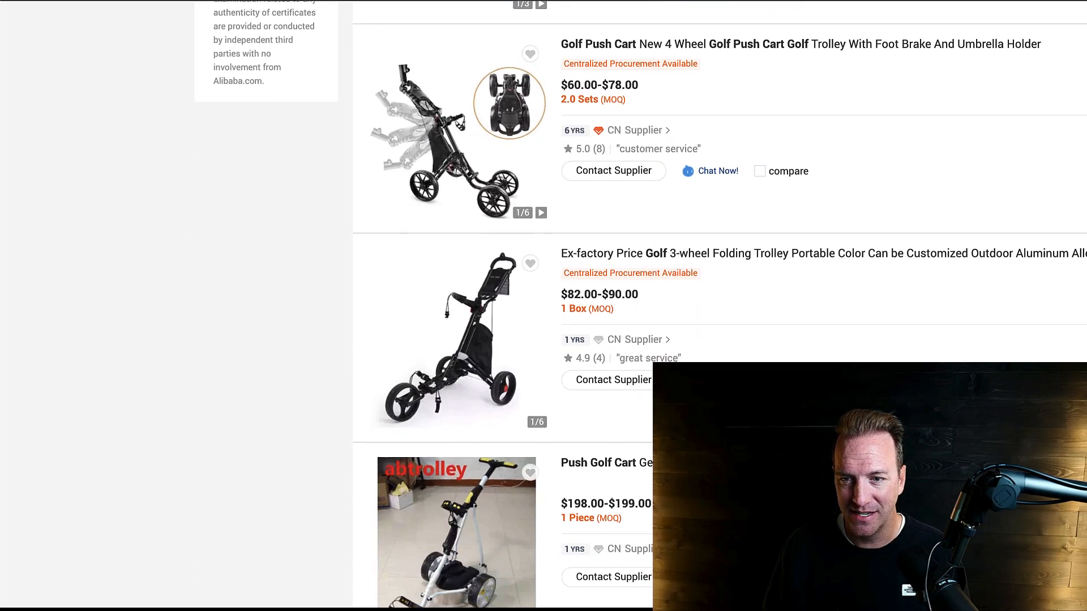
scroll(826, 357, down, 1)
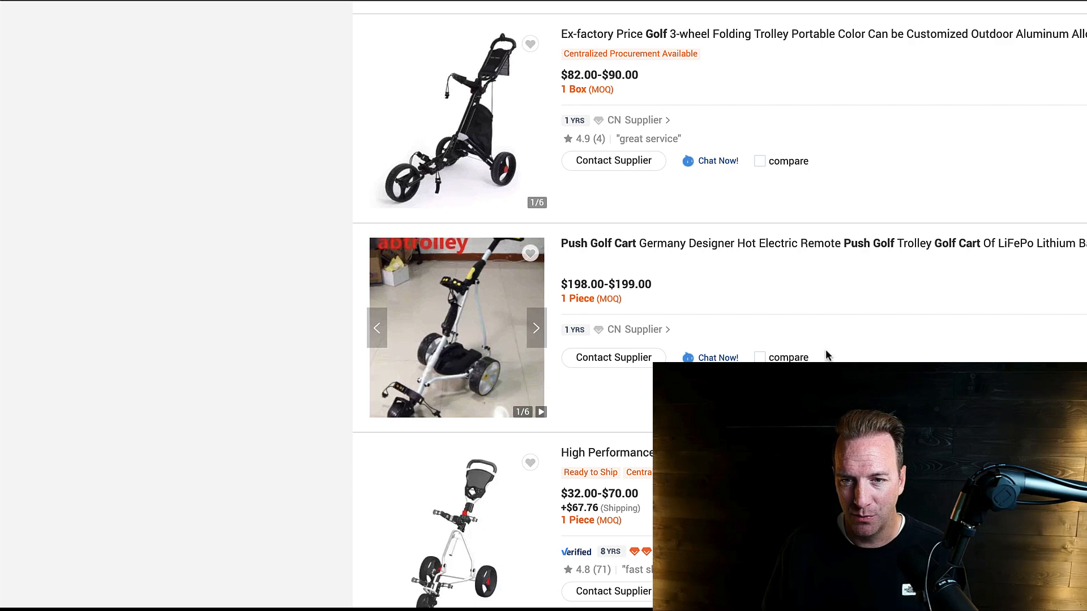
scroll(826, 356, down, 3)
scroll(720, 304, down, 5)
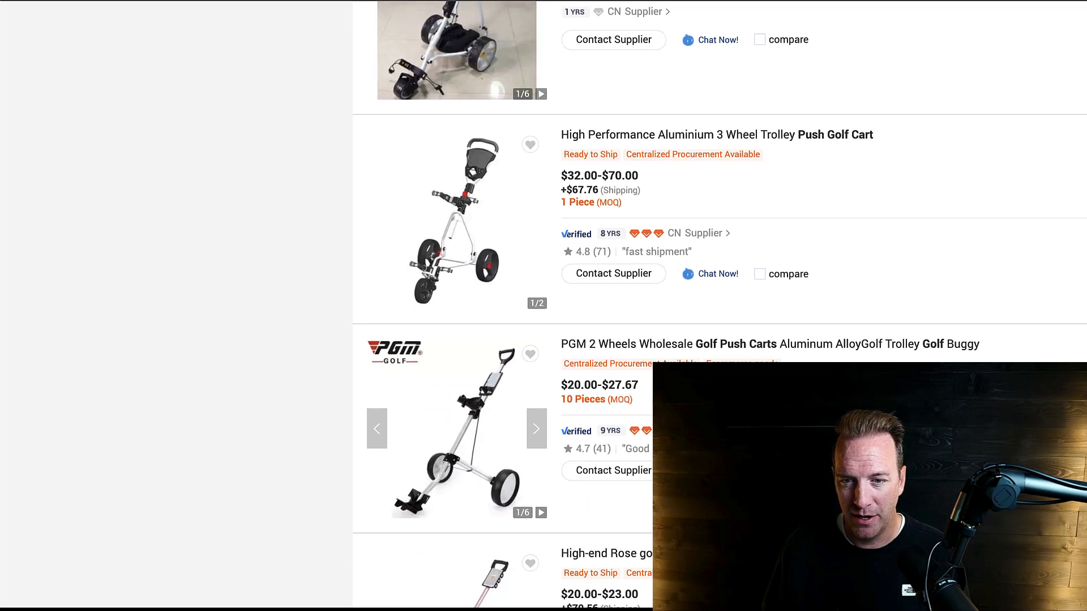
scroll(730, 311, down, 3)
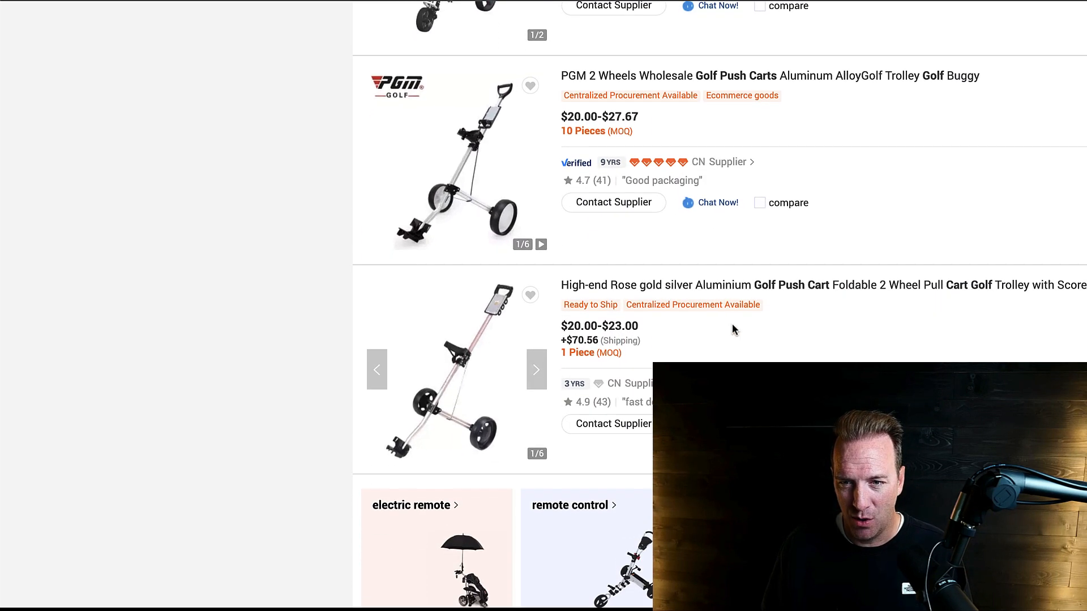
scroll(731, 324, down, 8)
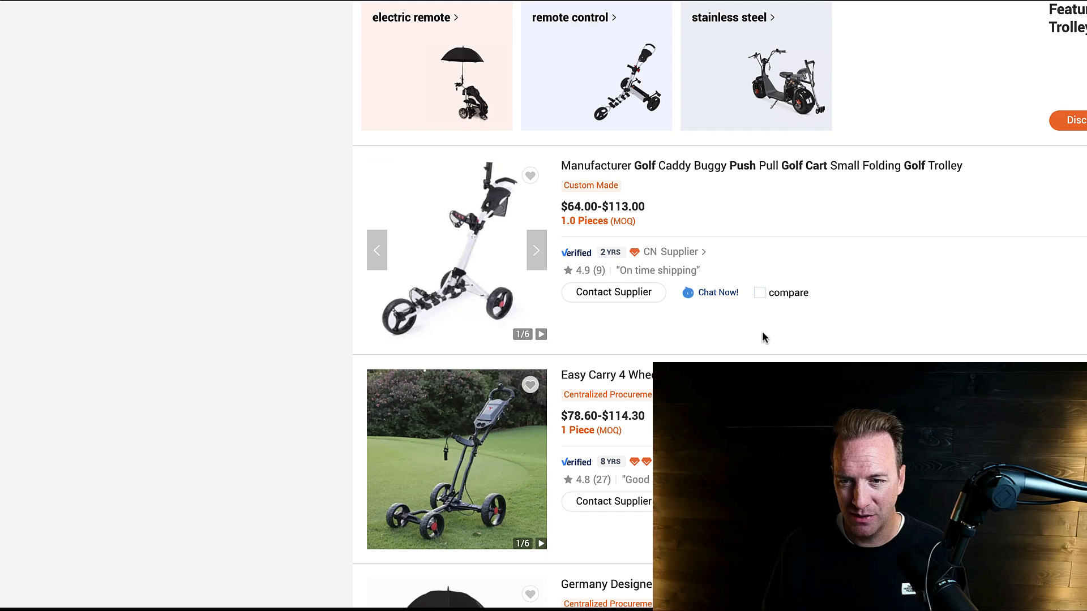
scroll(762, 331, up, 10)
scroll(771, 315, up, 9)
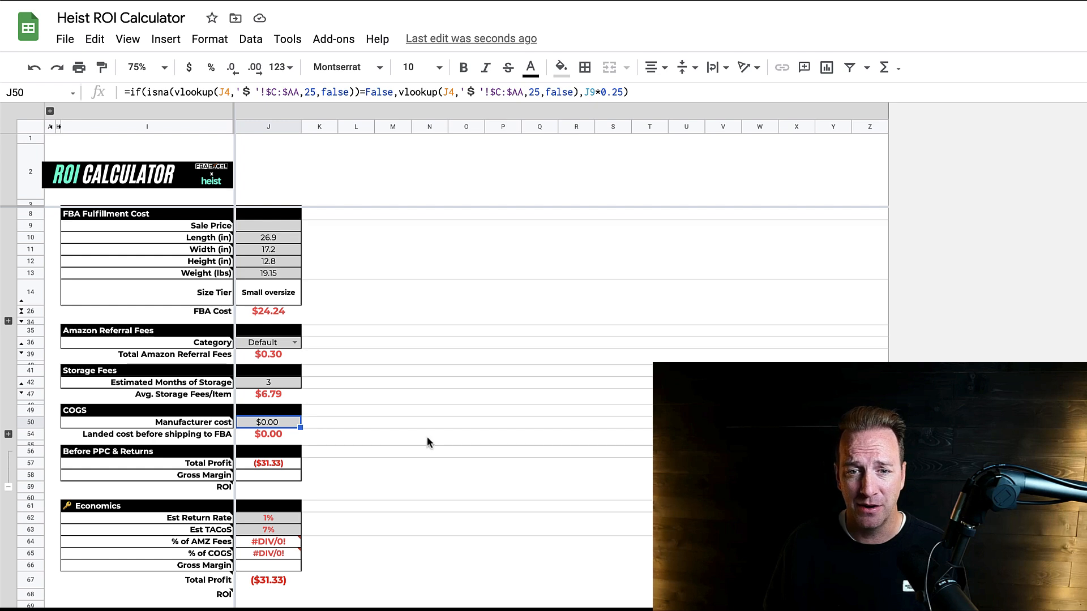
- Set the Manufacturer cost under COGS in the ROI calculator sheet to $70
click(430, 434)
click(268, 423)
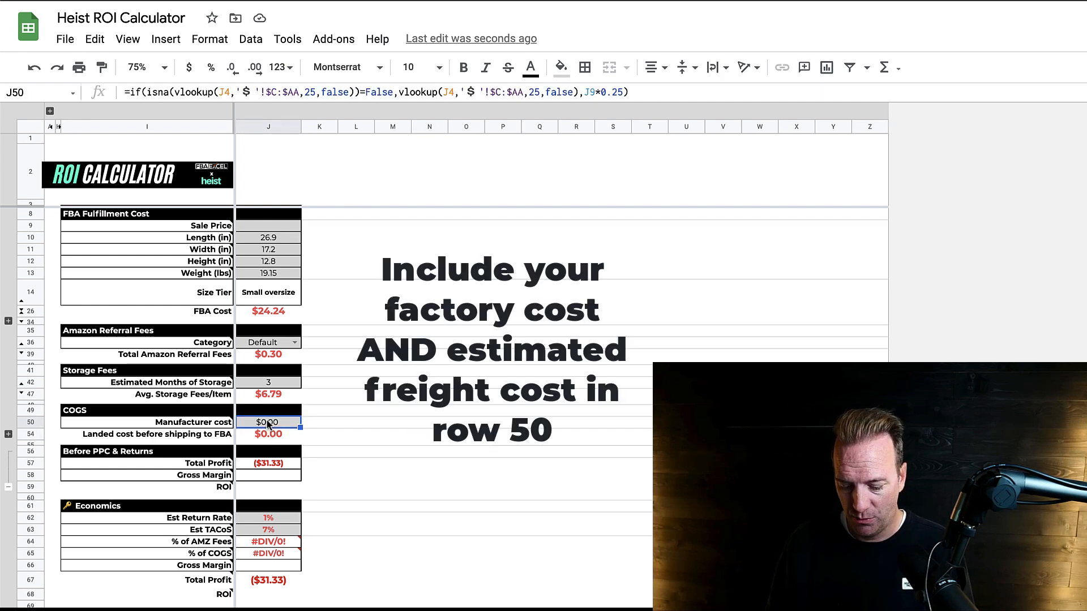
text(70)
key(Return)
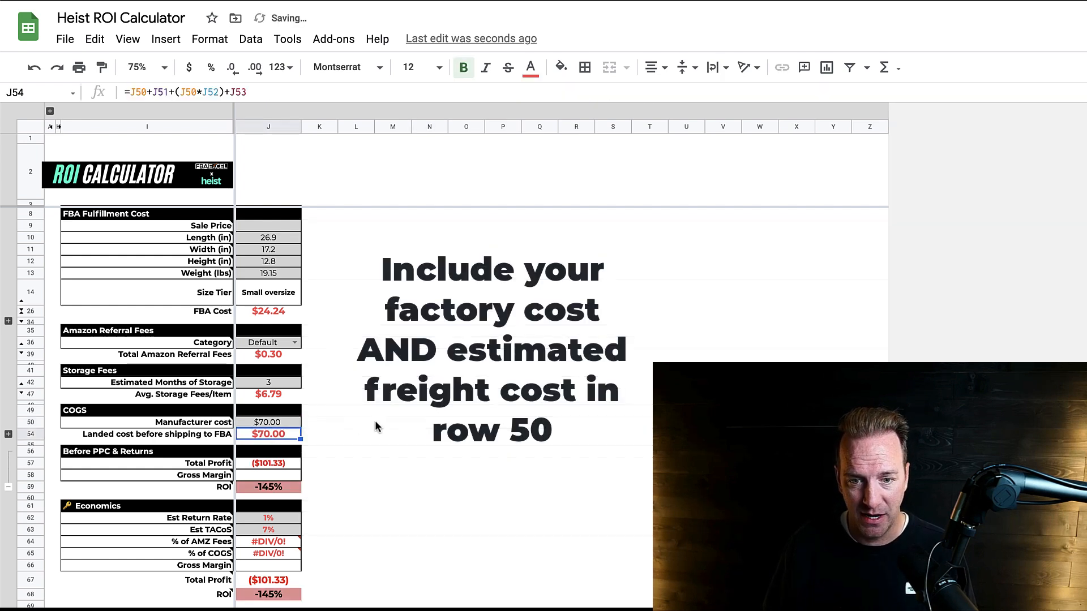
- Set the Sale Price in the FBA Fulfillment Cost section to $299
click(268, 226)
text(299)
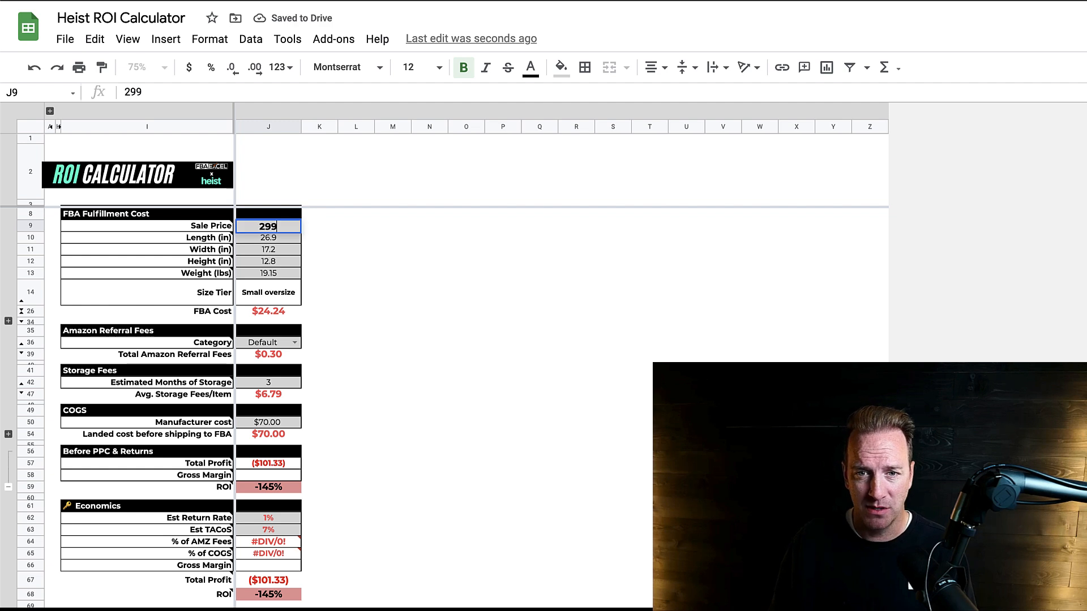
key(Return)
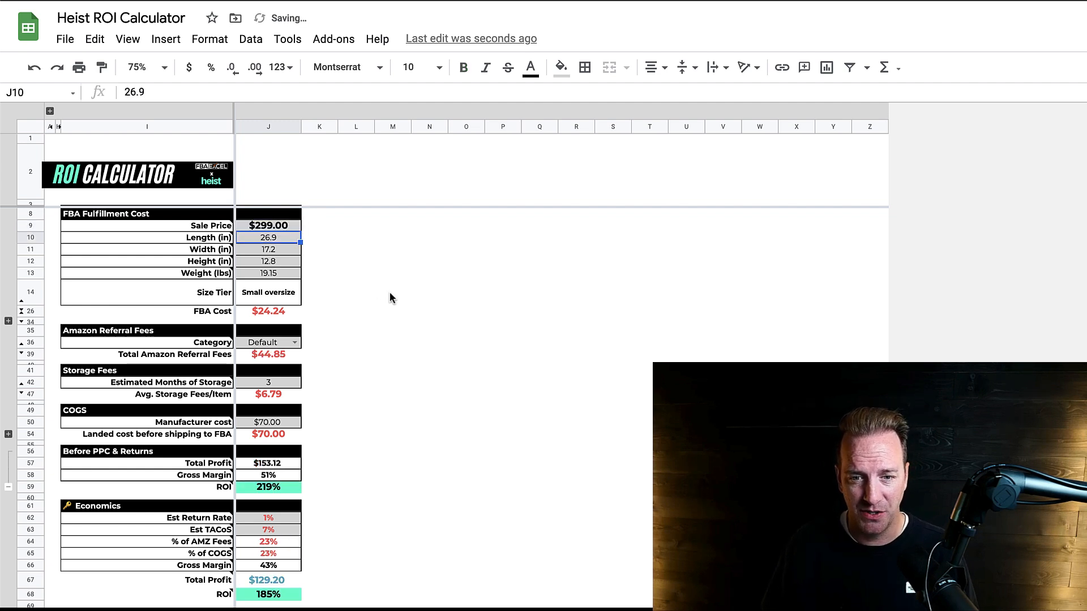
click(391, 296)
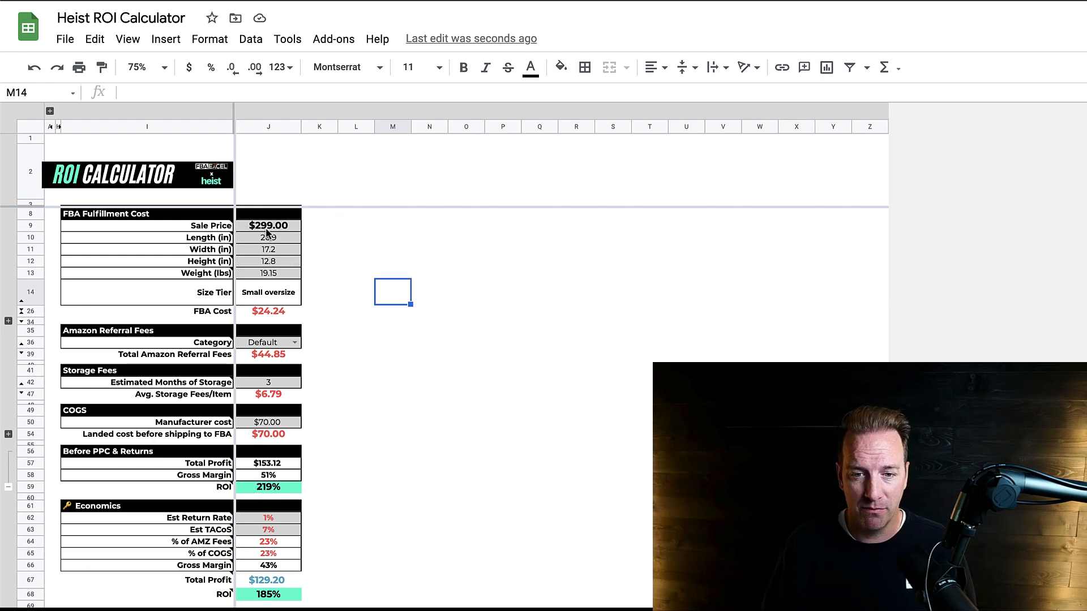
- Set the Est Return Rate to 5% and the Est TACoS to 10% in the Economics section
scroll(303, 443, down, 2)
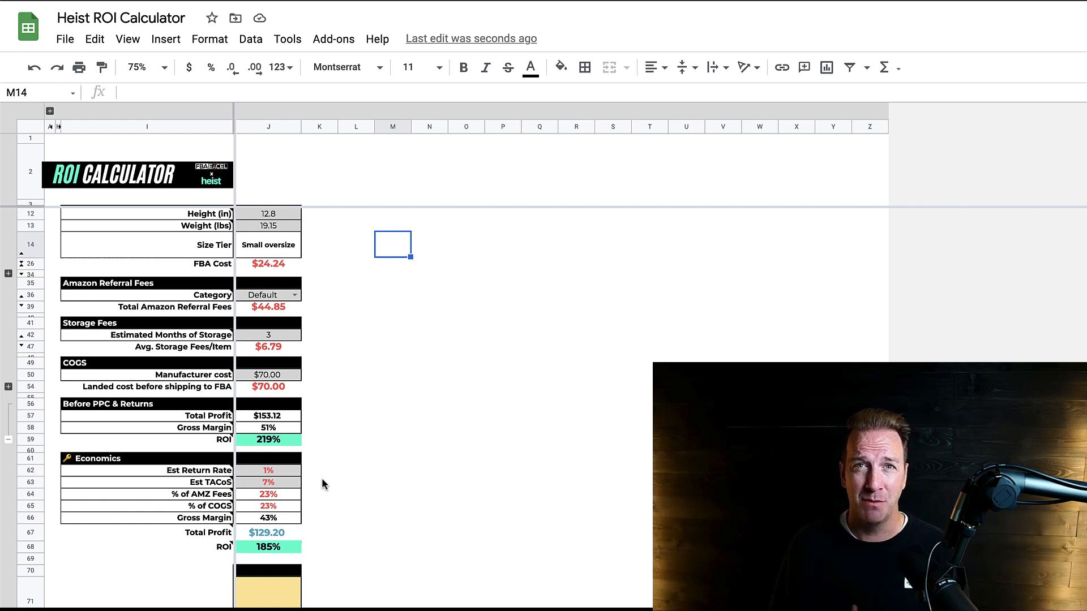
click(262, 471)
text(5)
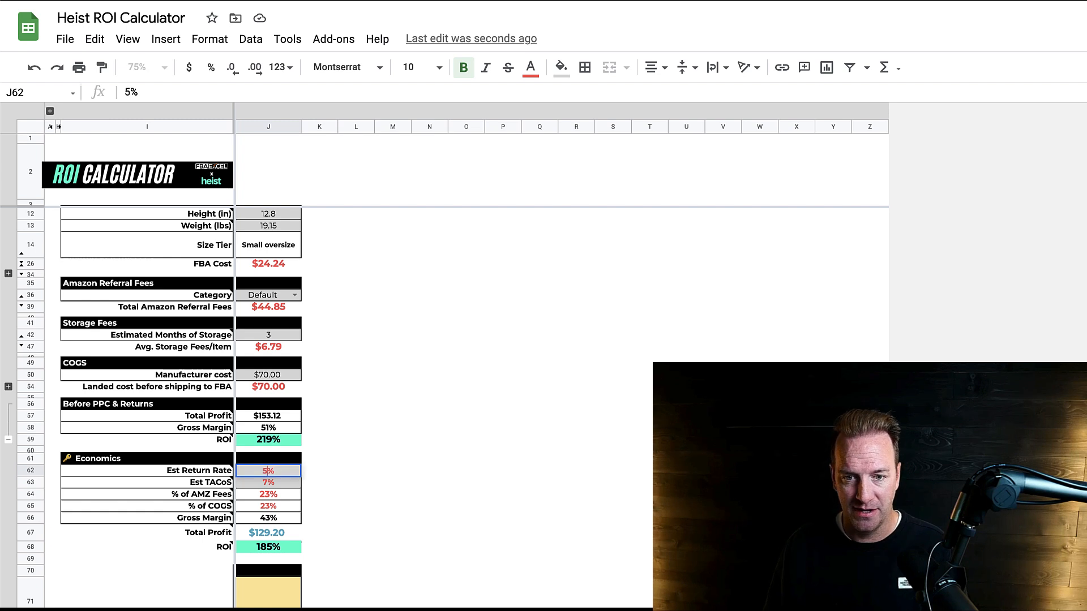
key(Return)
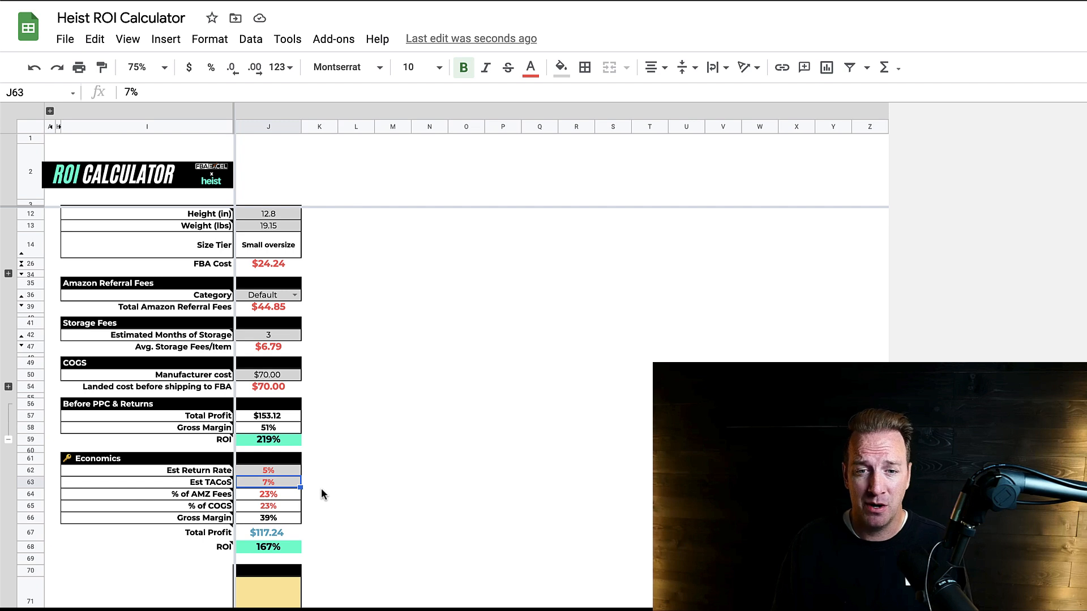
text(10)
key(Return)
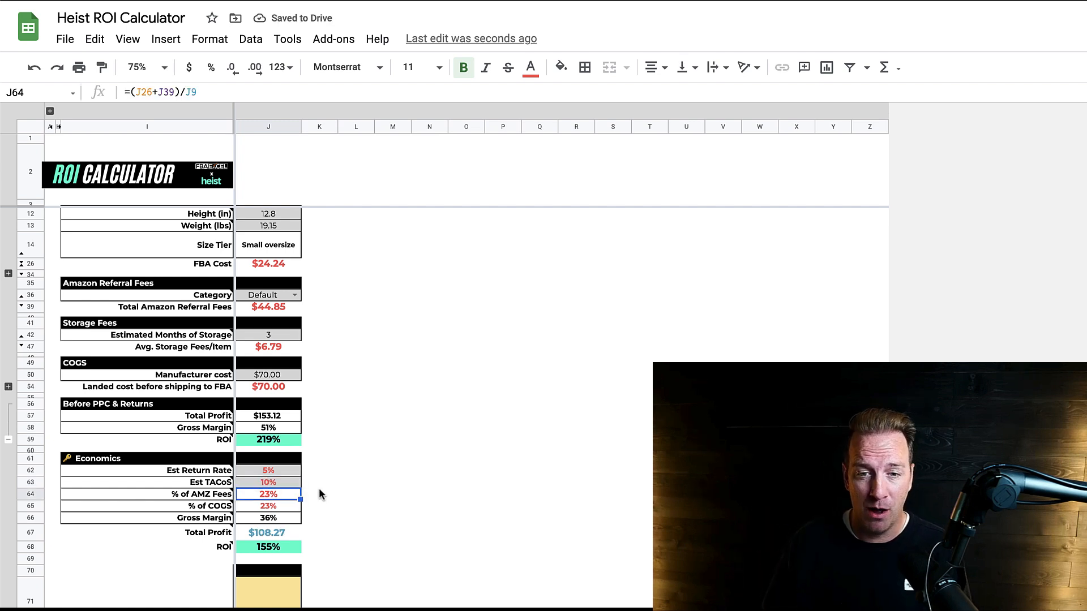
- Raise the Est TACoS in the Economics section to 15%
click(276, 482)
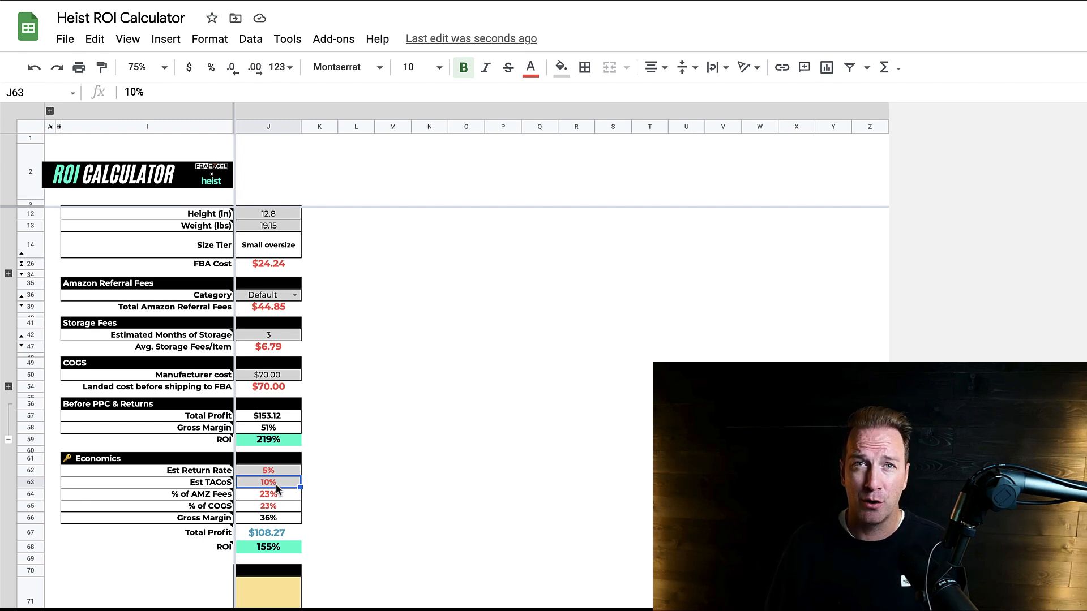
text(15)
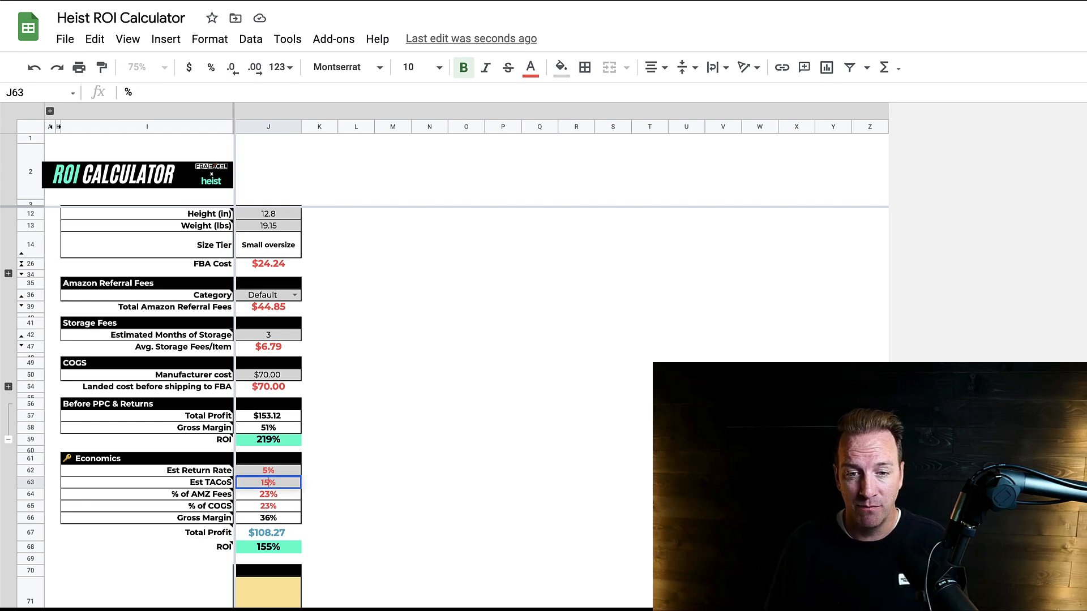
key(Return)
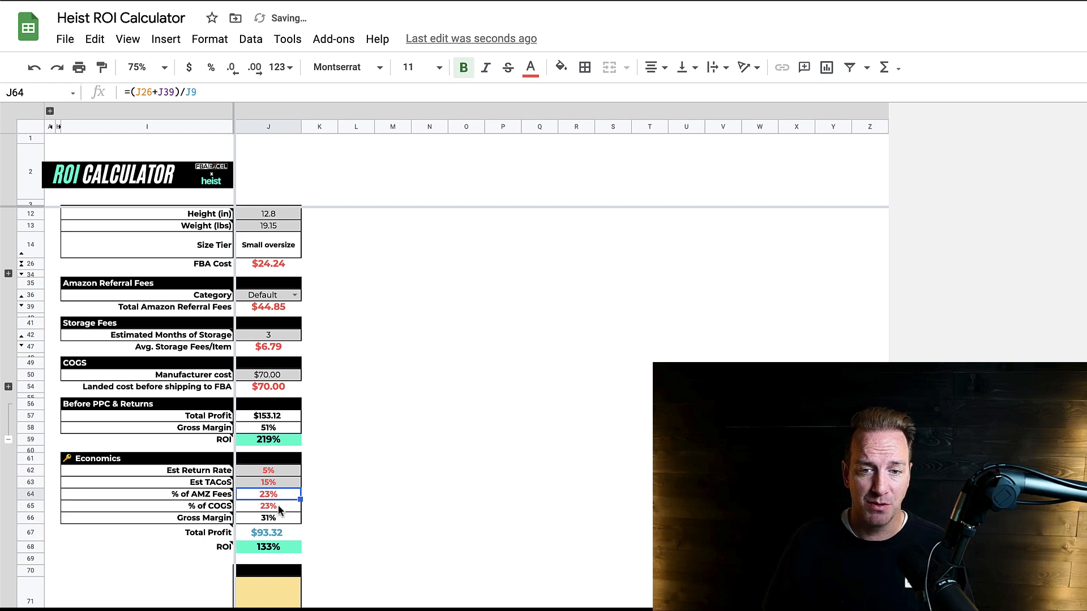
click(315, 499)
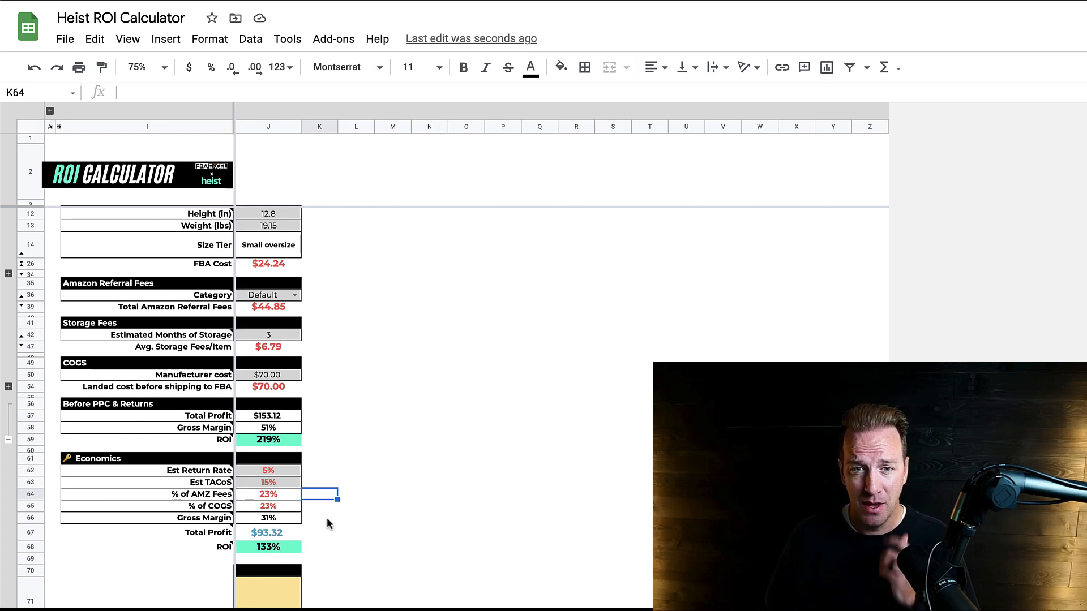
- Set the Sale Price to $279 and check the Total Profit and ROI under Economics
scroll(334, 516, up, 3)
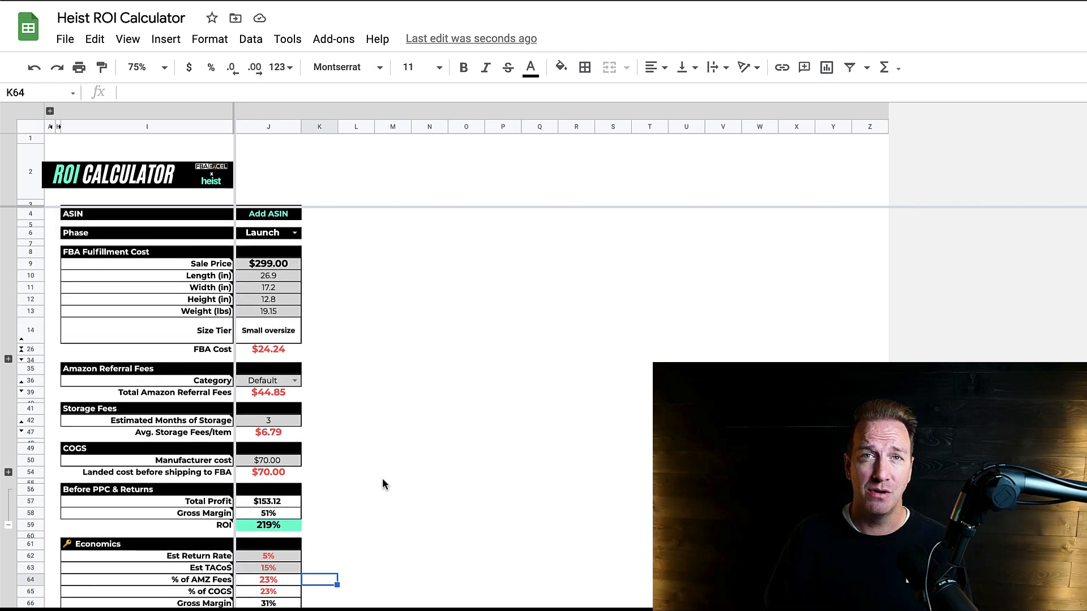
scroll(382, 482, down, 2)
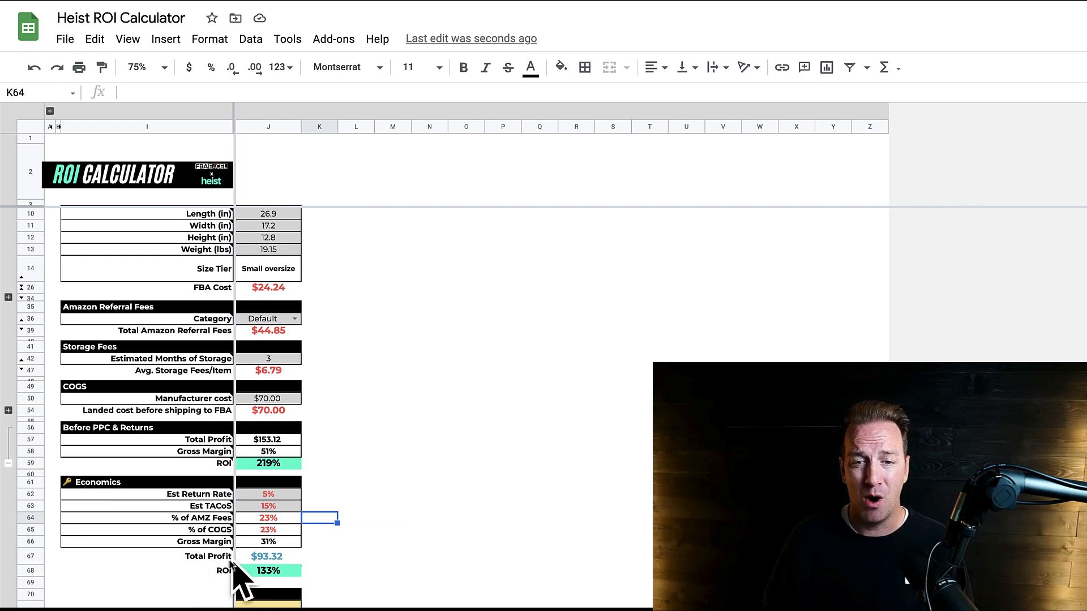
mouse_move(230, 561)
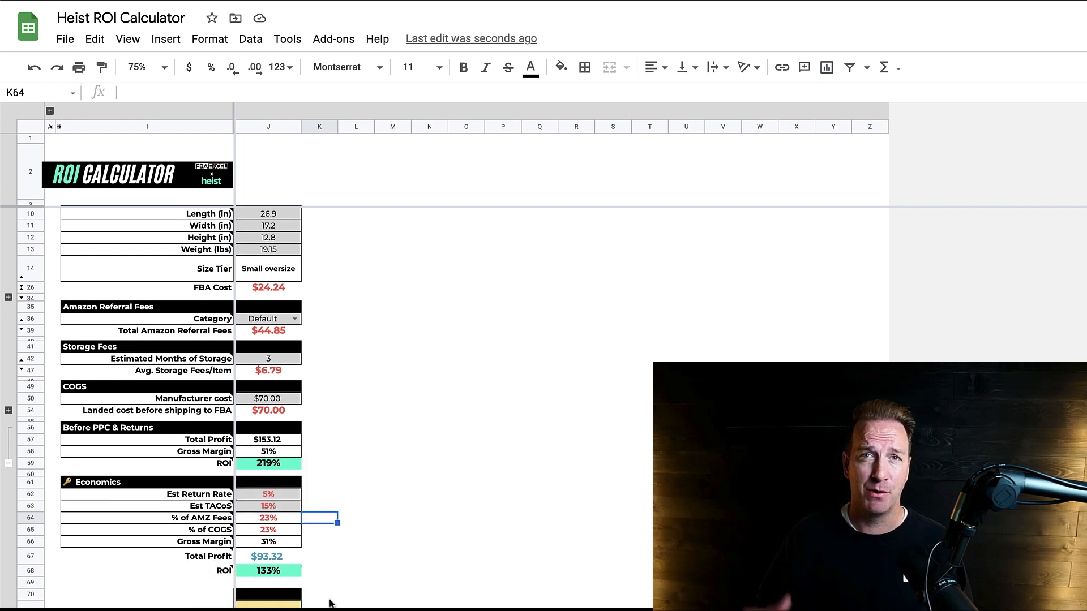
click(336, 495)
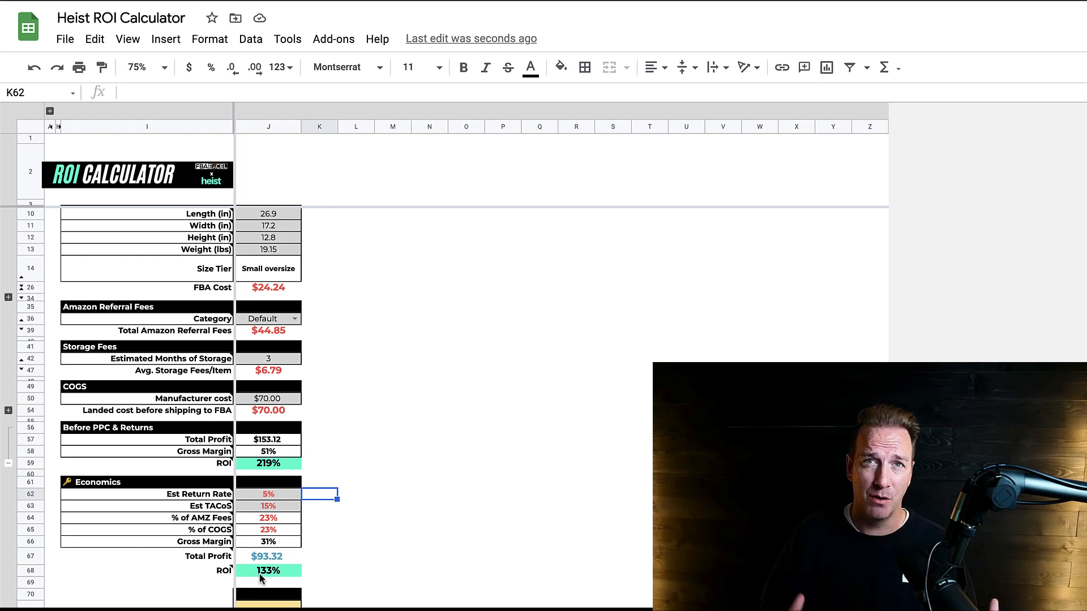
scroll(317, 445, up, 2)
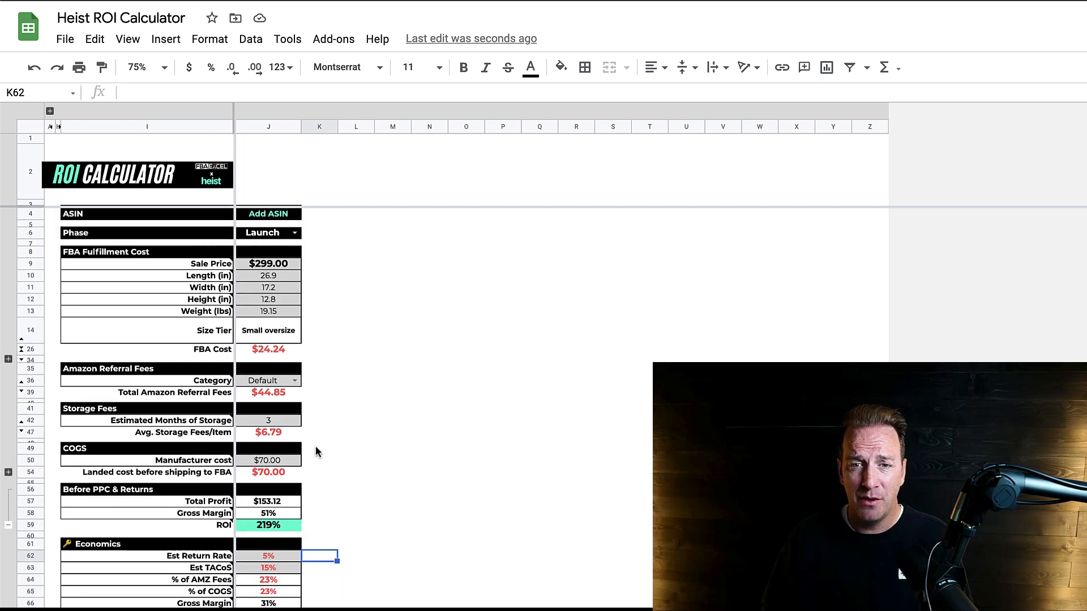
click(272, 269)
text(279)
key(Return)
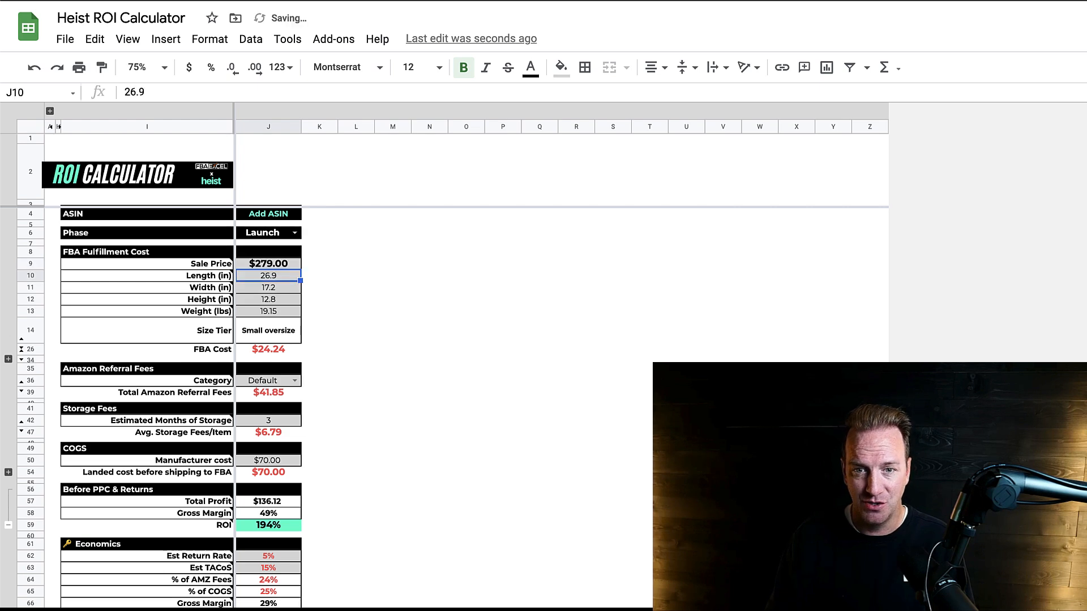
scroll(351, 348, down, 3)
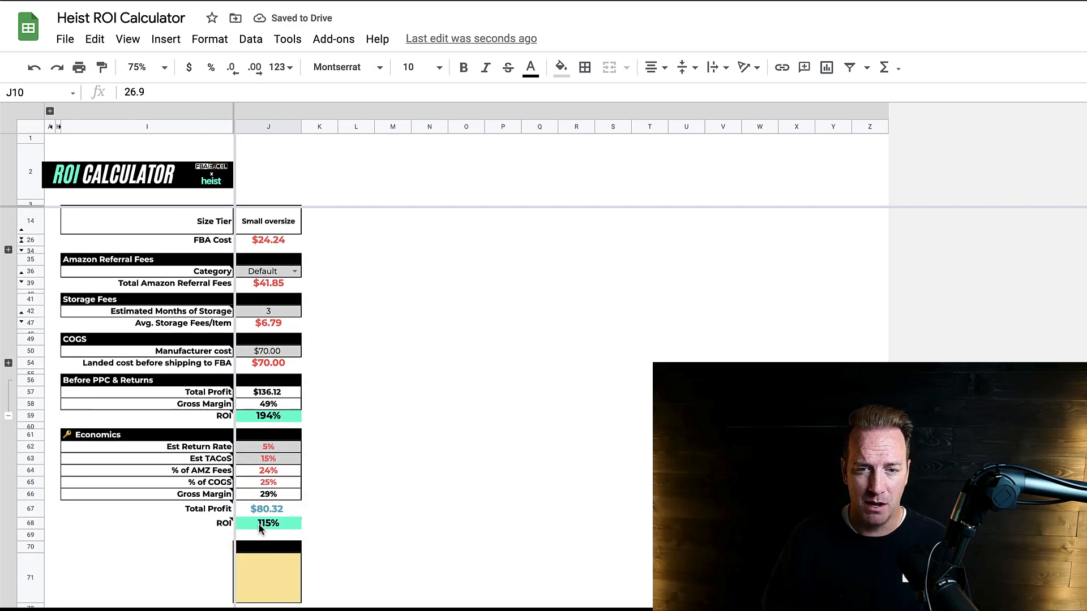
- Try a Sale Price of $250 and check its effect on the Total Profit and ROI
scroll(333, 487, up, 3)
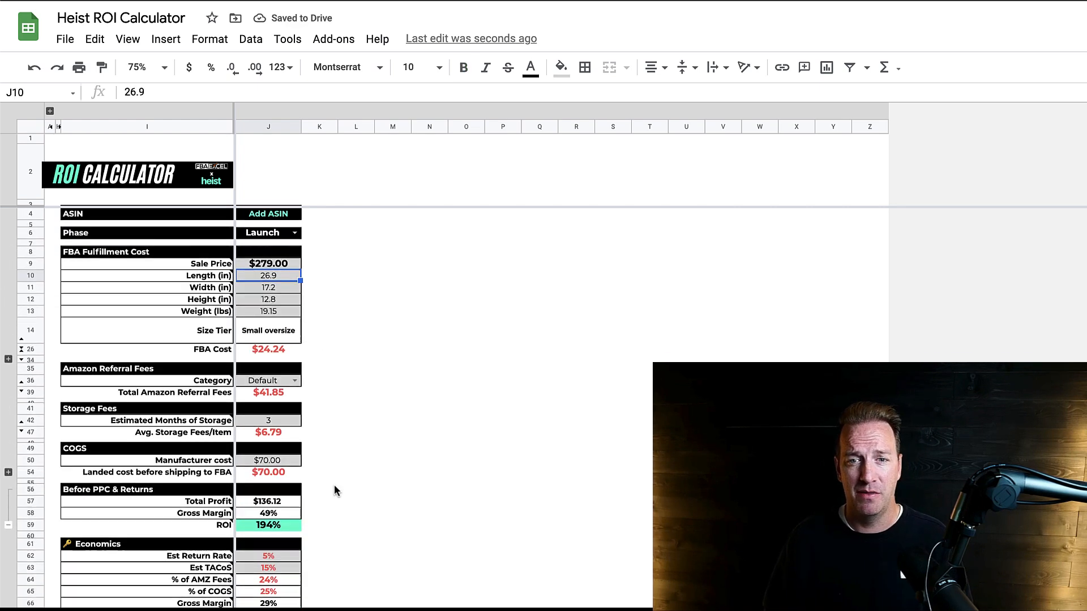
click(263, 266)
text(250)
key(Return)
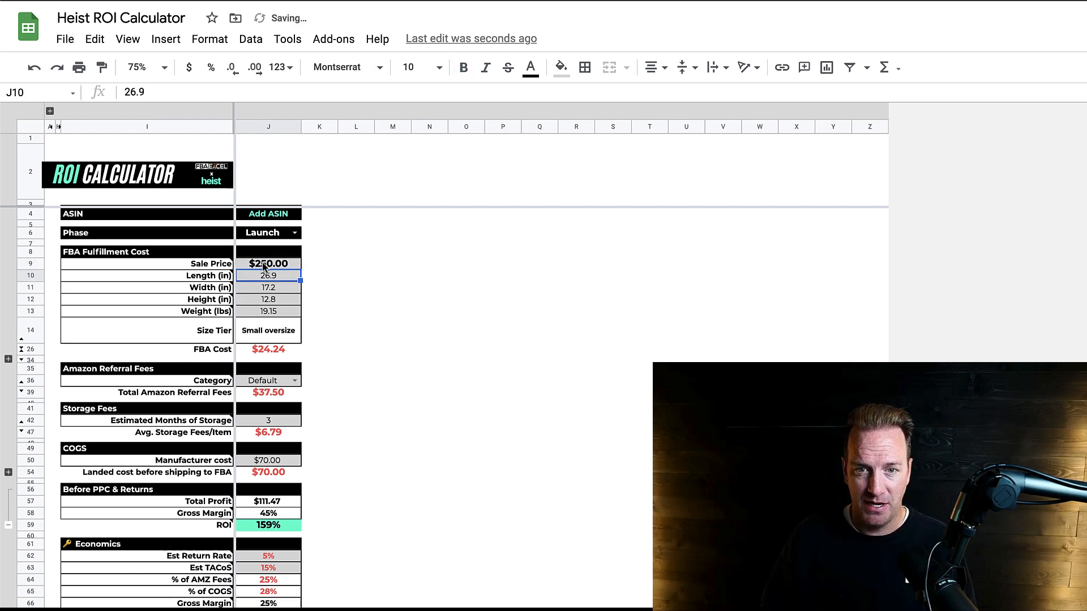
scroll(367, 344, down, 1)
scroll(366, 342, down, 3)
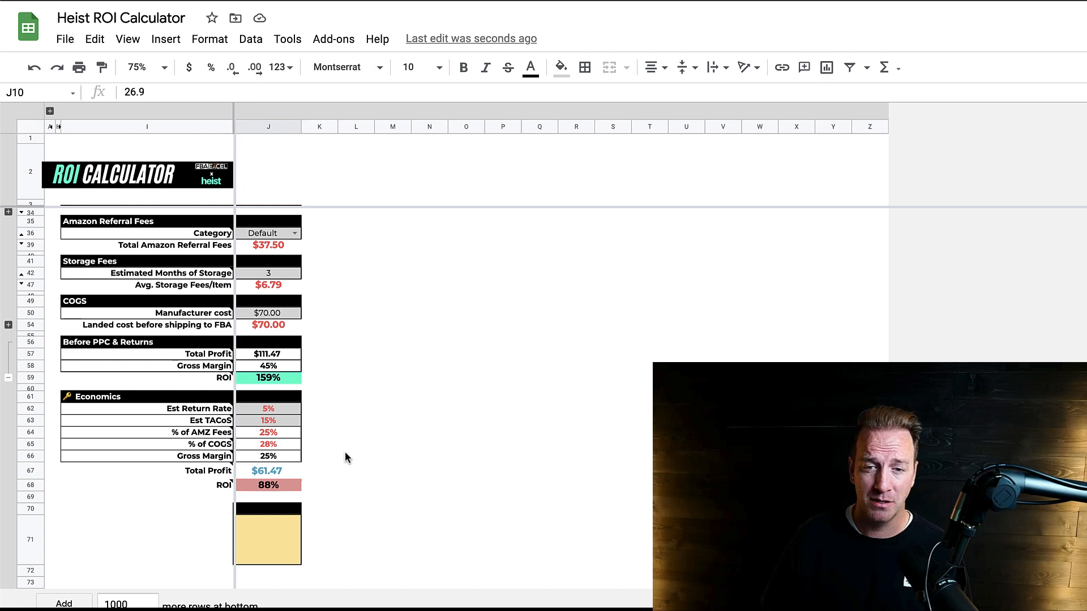
scroll(340, 444, up, 3)
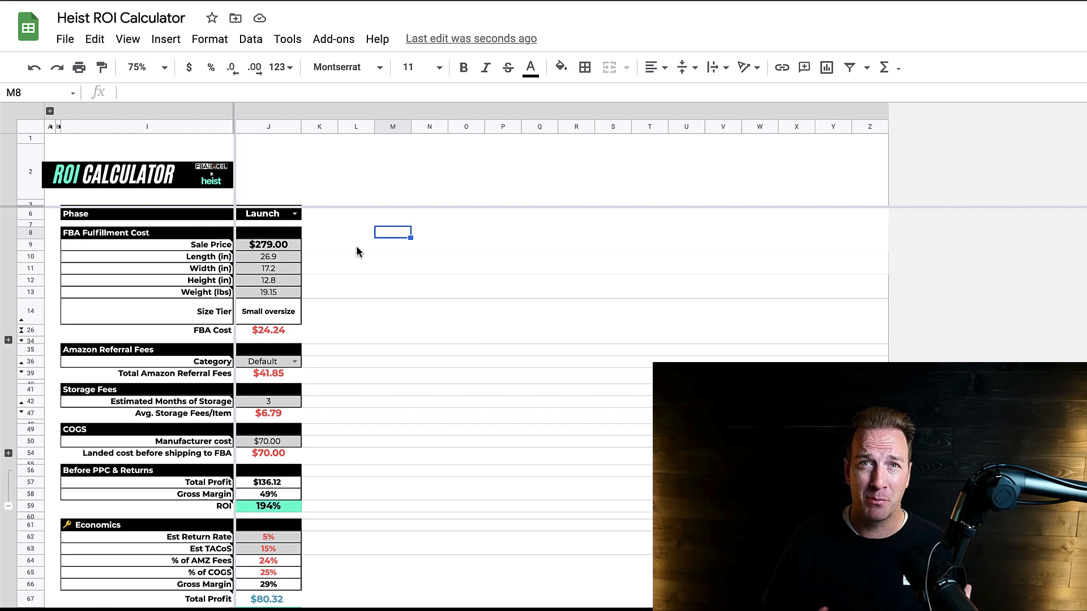
- Replace the ASIN placeholder at the head of the calculator with "Golf Push Cart"
scroll(354, 246, up, 1)
click(269, 216)
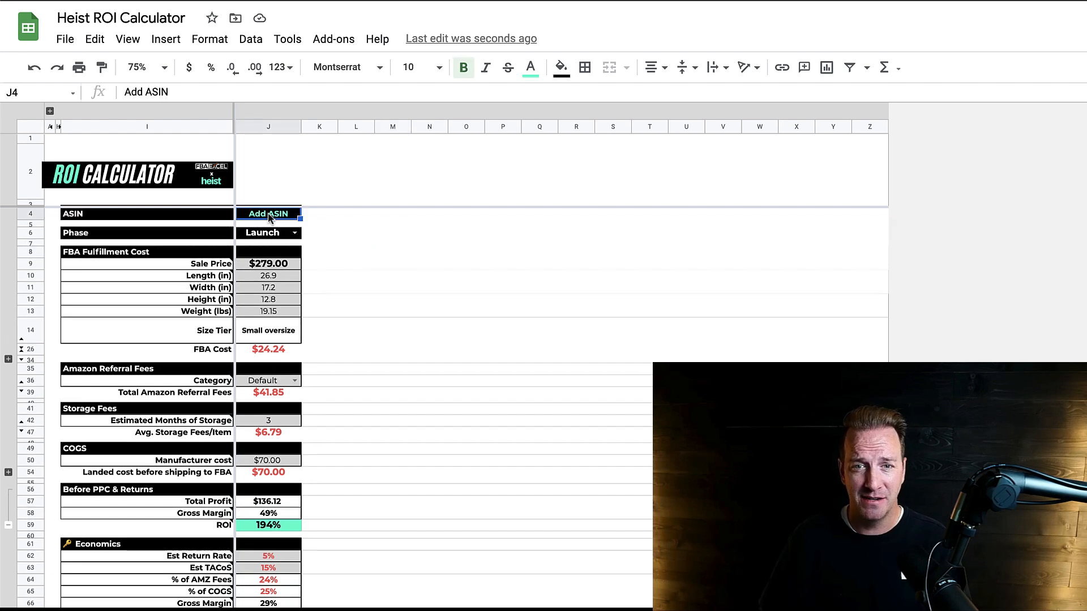
text(Golf Push Cart)
key(Return)
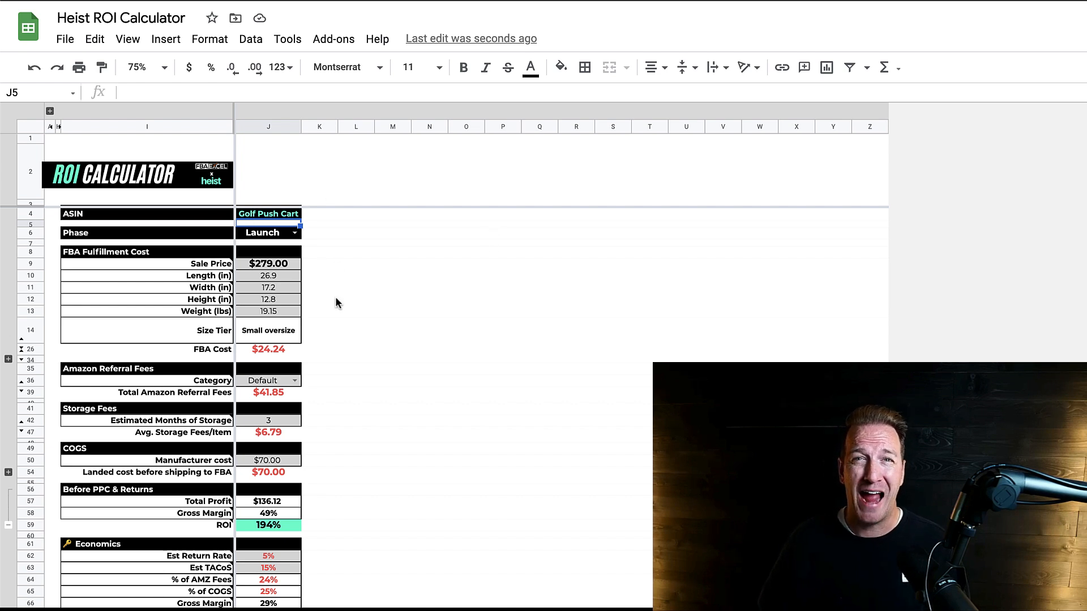
- View the Fee Preview Report sheet and return to the ROI calculator sheet
click(127, 610)
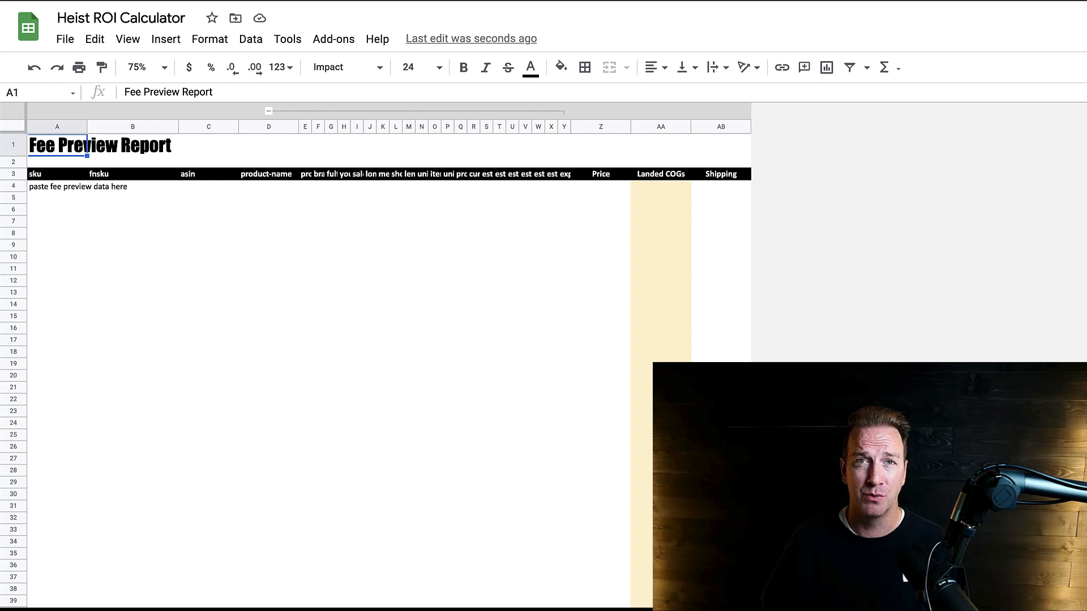
click(73, 609)
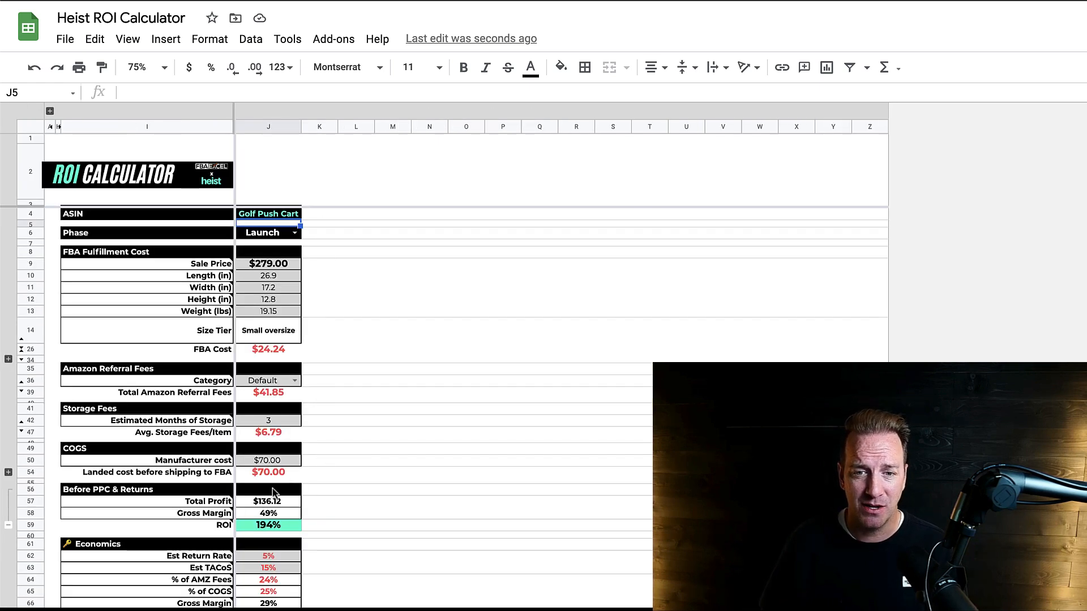
click(327, 500)
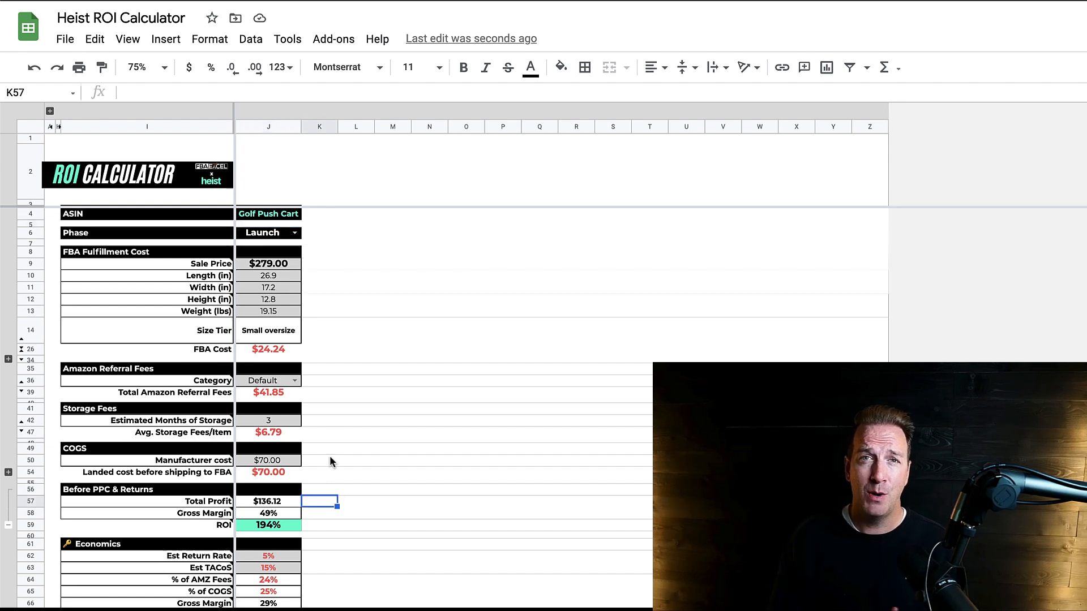